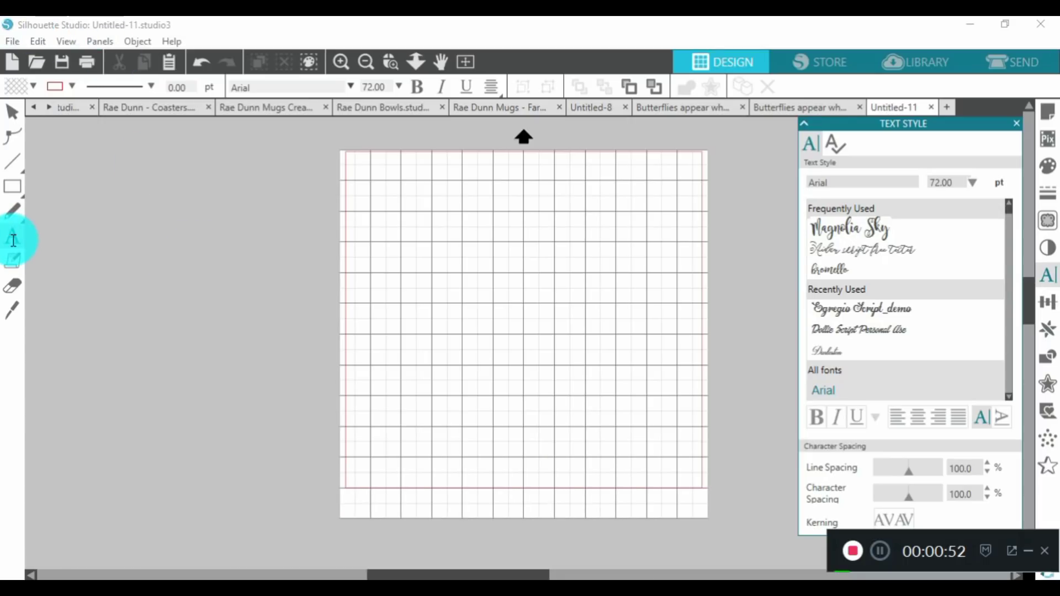
Create a text box at the left of the mat and type 'The Daily DIYer'
click(13, 240)
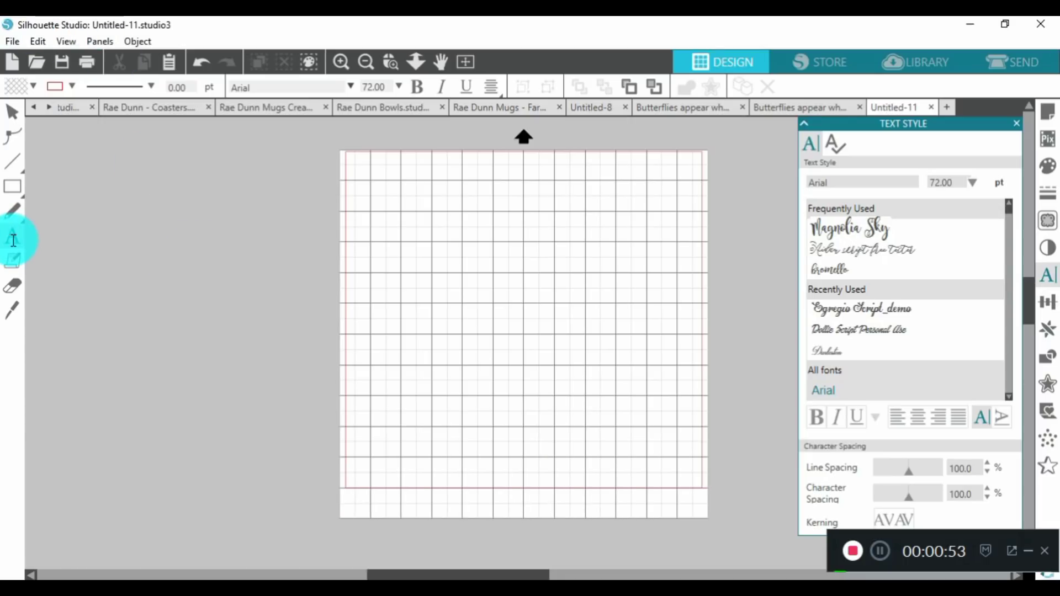
click(380, 262)
click(165, 241)
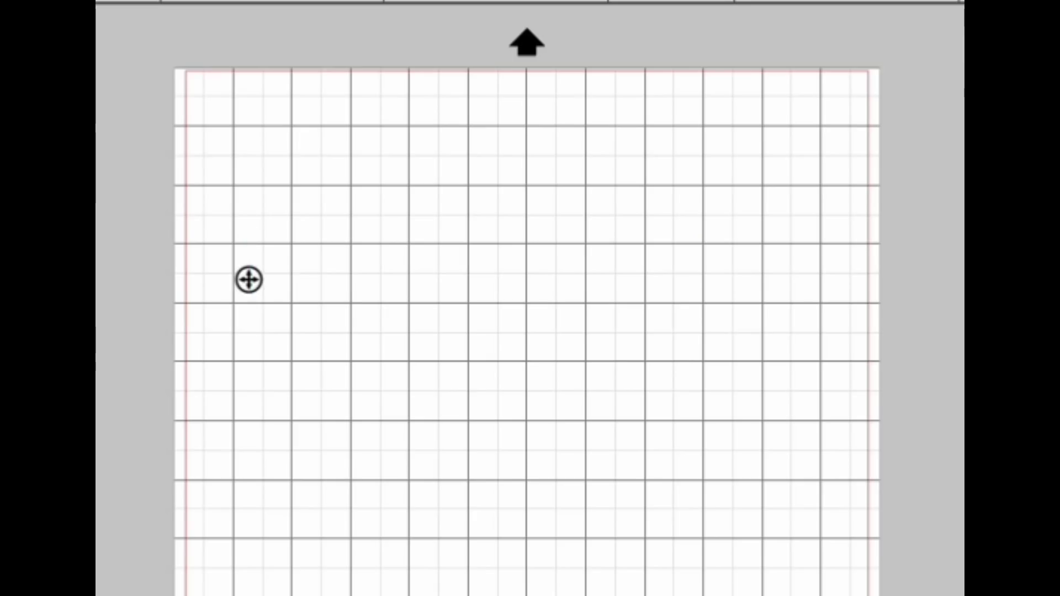
click(248, 280)
text(The D)
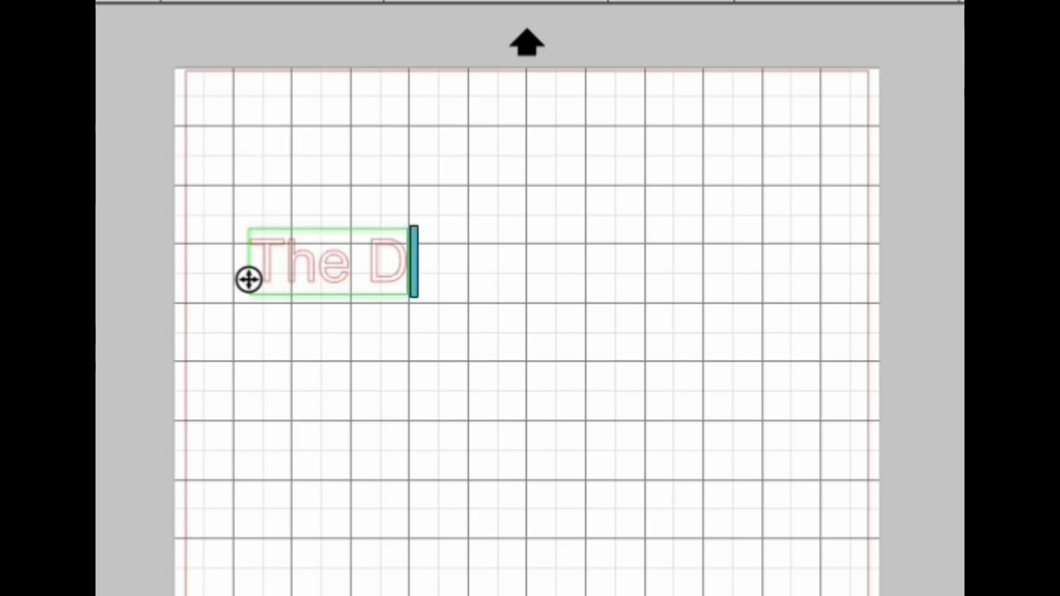
text(aily DIYe)
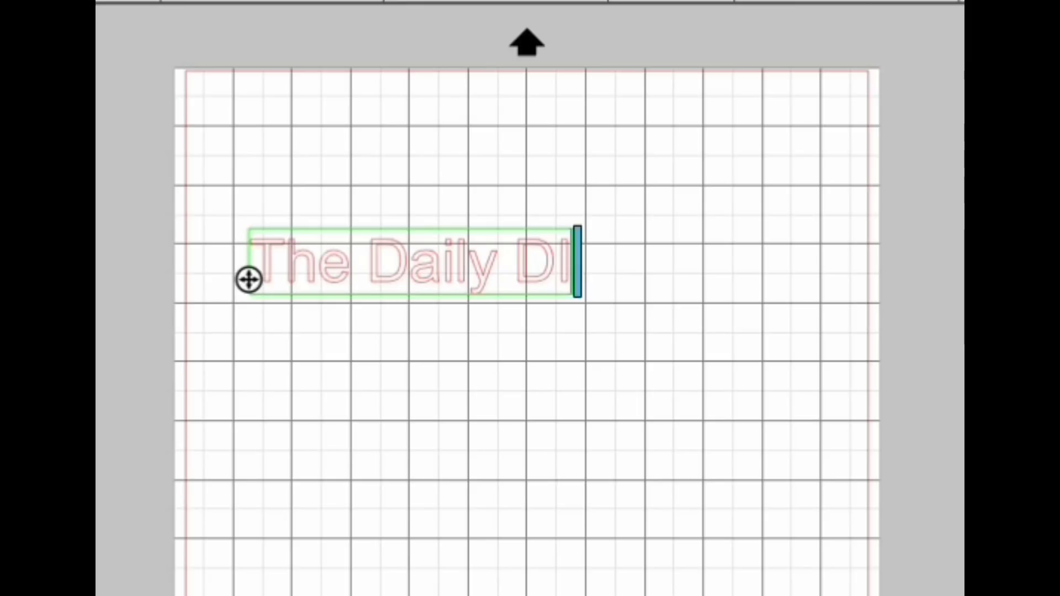
text(r)
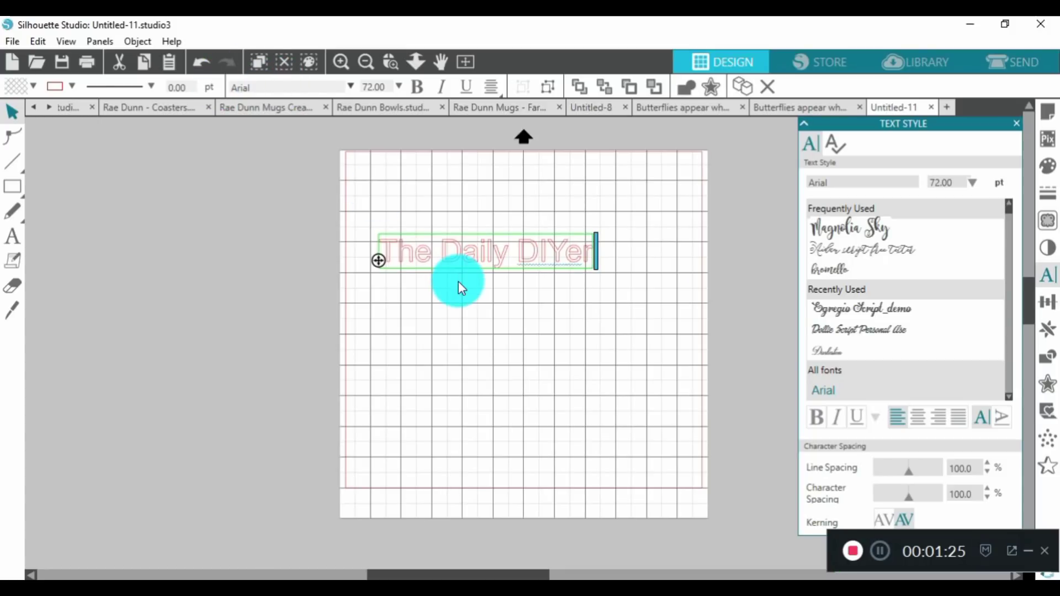
Give the 'The Daily DIYer' text a solid black fill and check the result
click(458, 286)
click(462, 263)
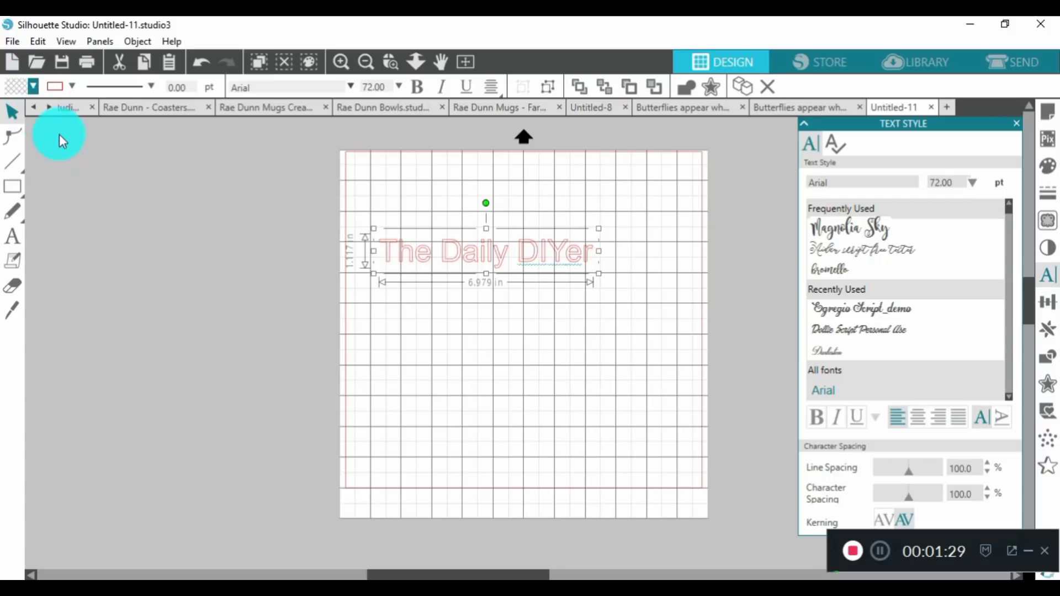
click(34, 87)
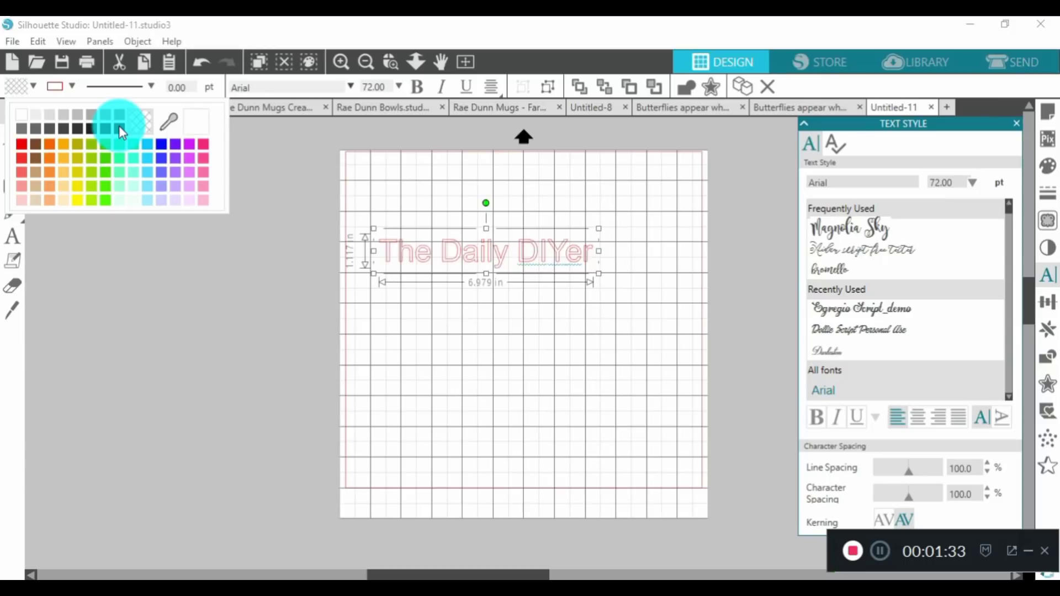
click(284, 204)
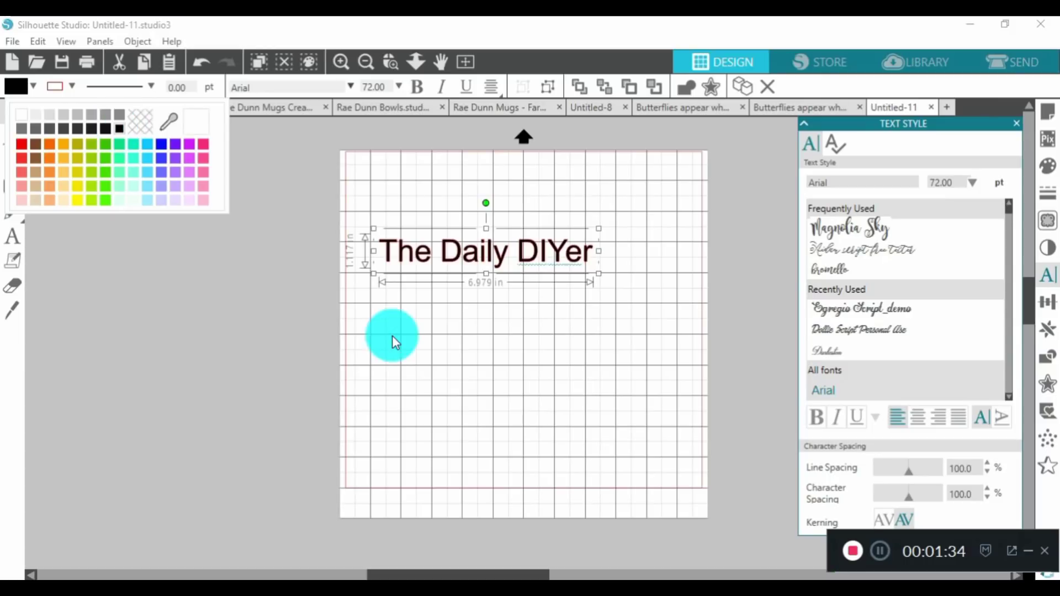
click(432, 330)
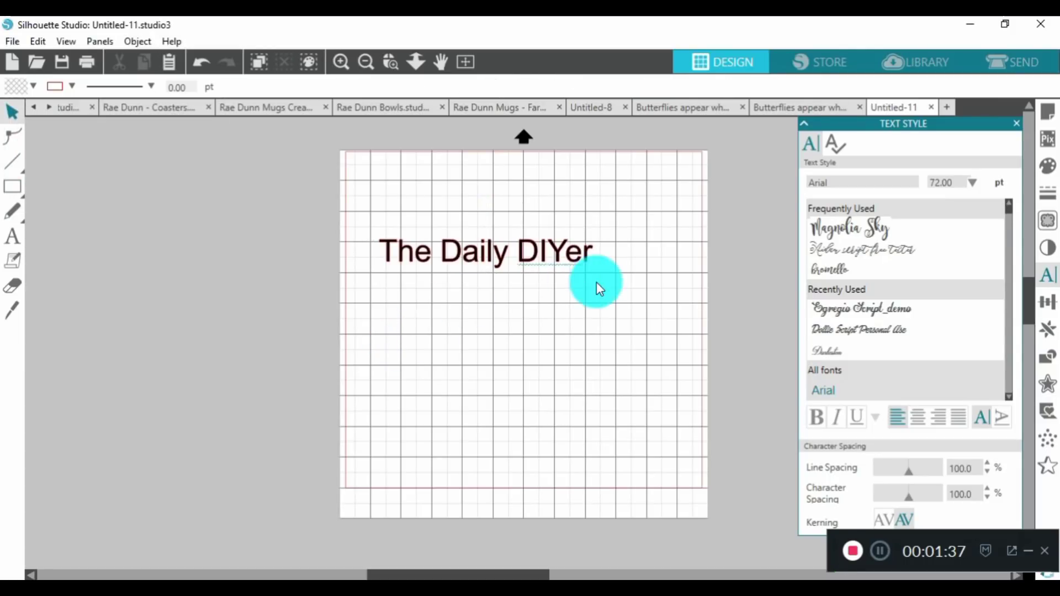
click(539, 250)
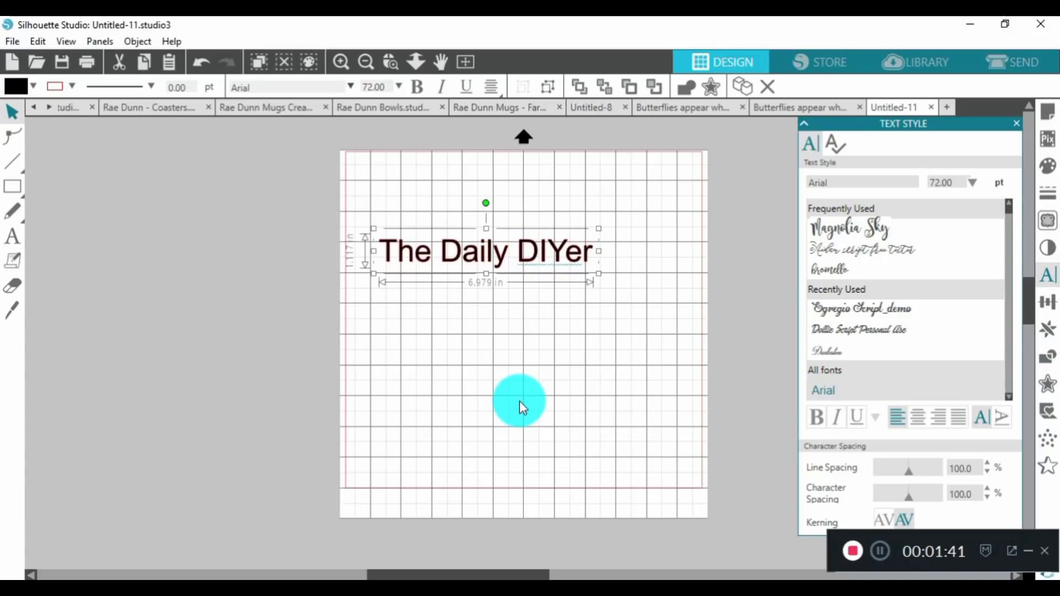
click(597, 297)
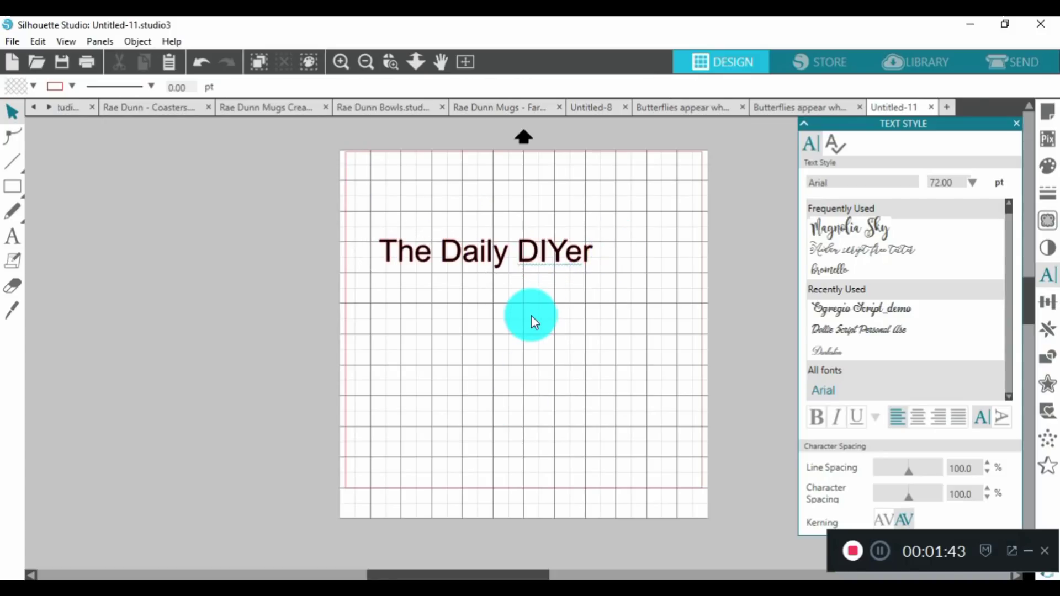
Try Aidan script, Always In My Heart and AR HERMANN, then set the title to AR JULIAN
click(462, 243)
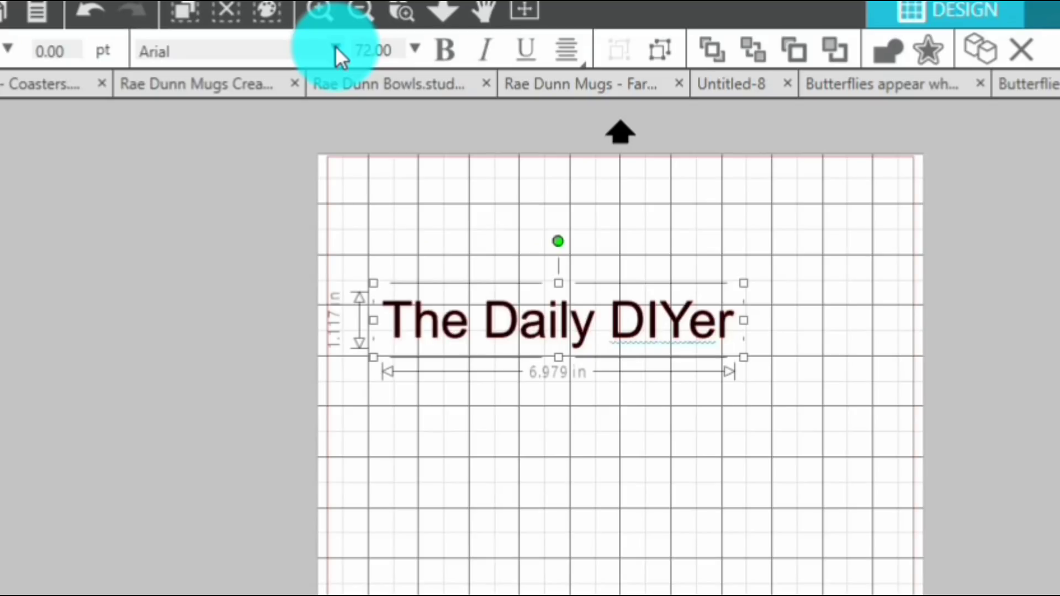
click(336, 51)
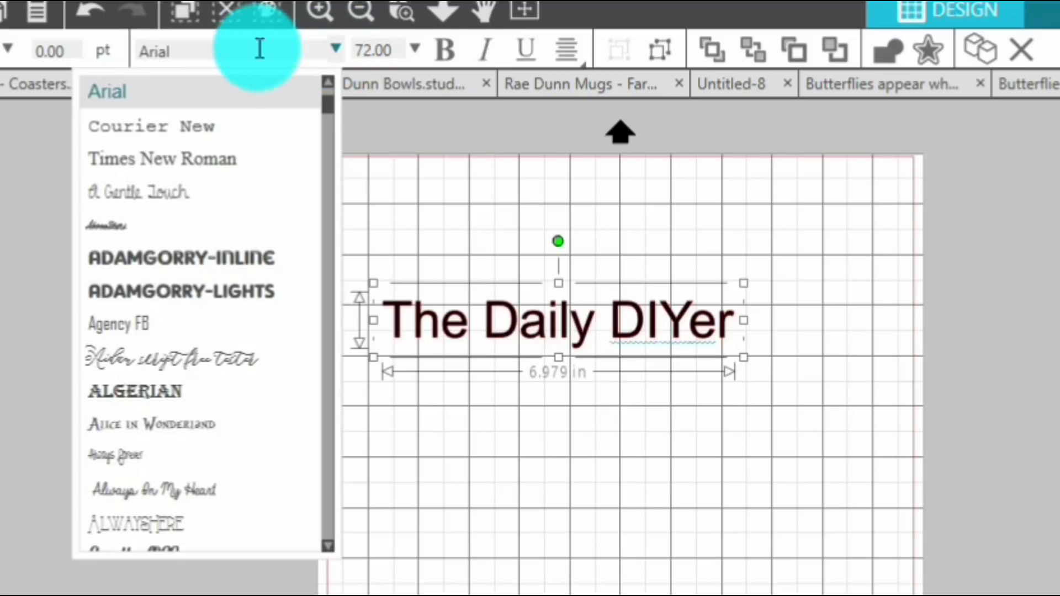
click(197, 359)
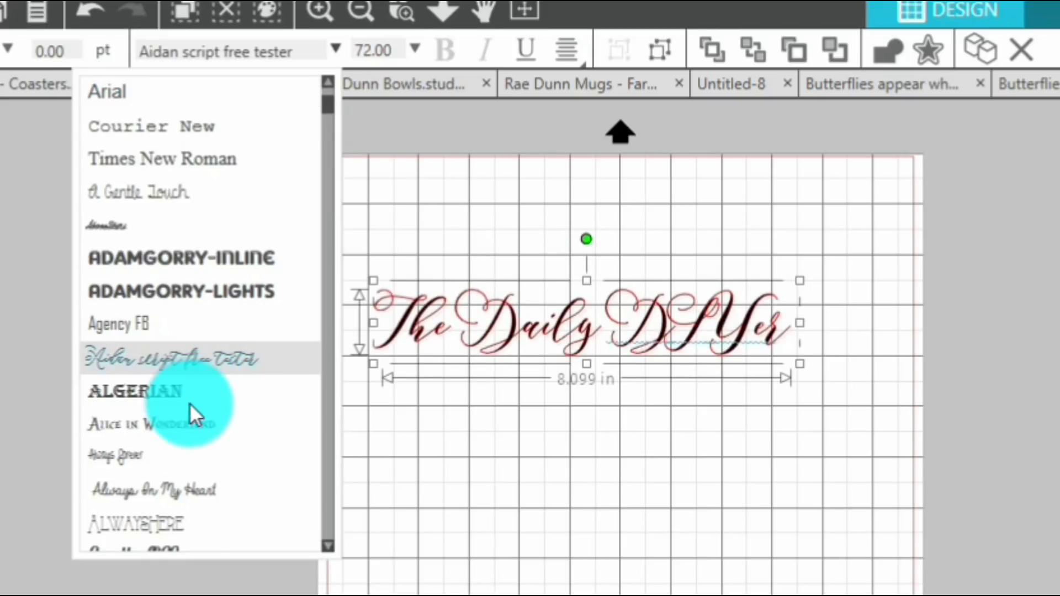
click(194, 486)
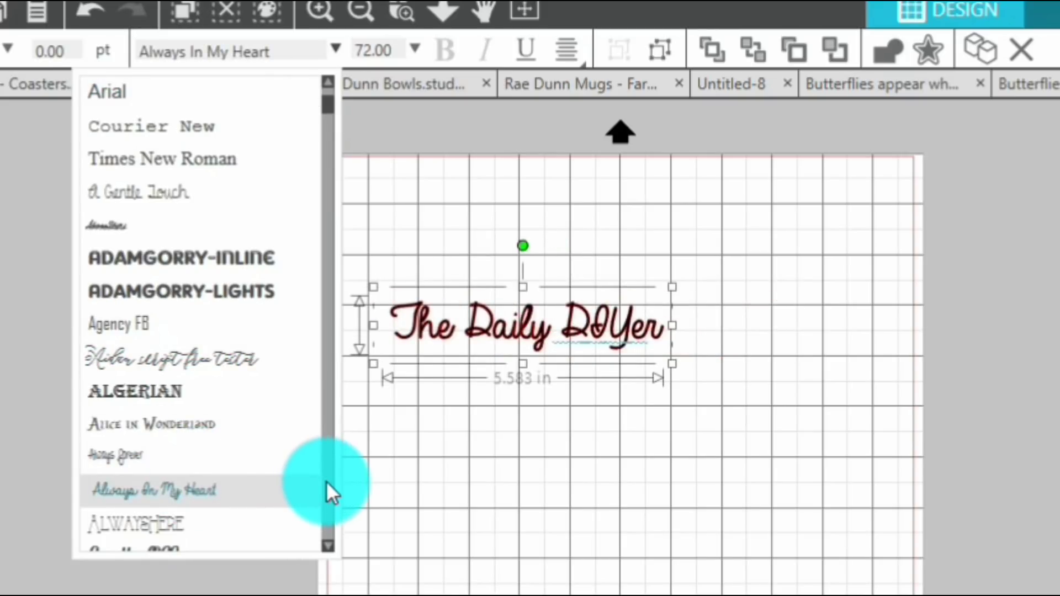
click(326, 482)
click(182, 476)
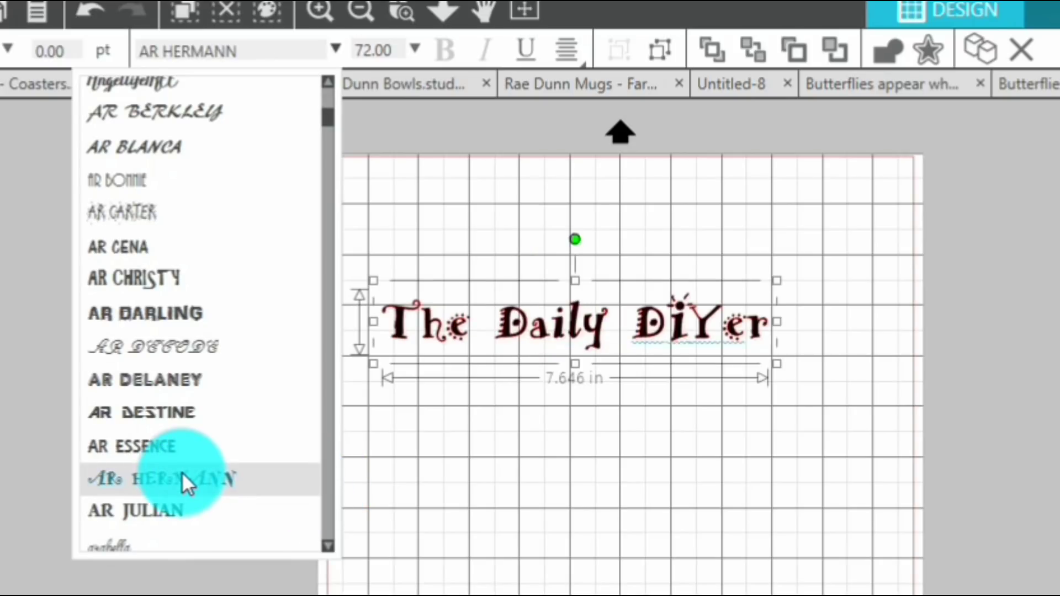
click(166, 507)
click(508, 416)
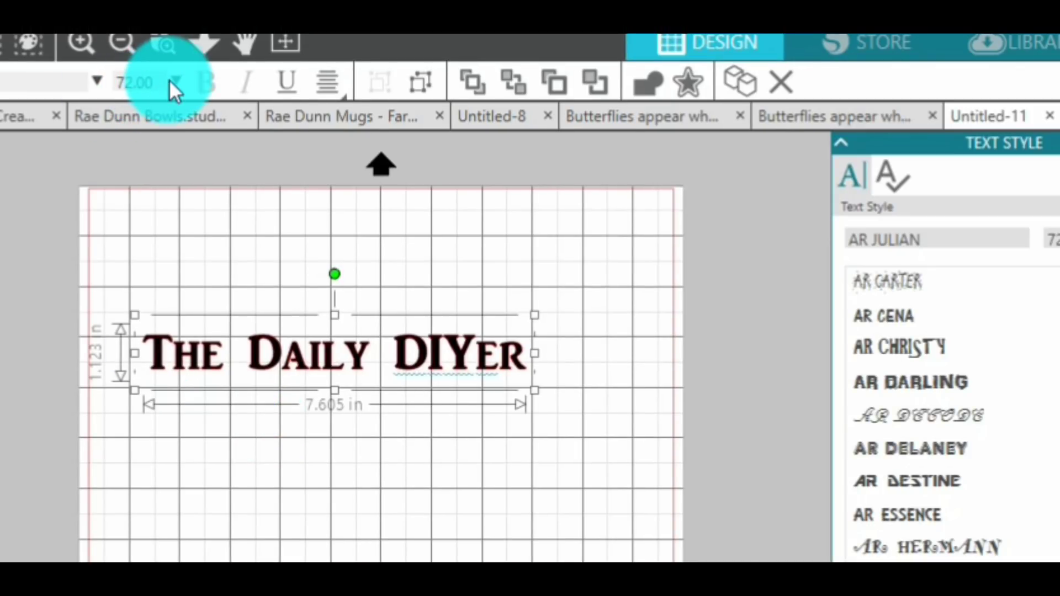
Set the title's font size to 144
click(172, 81)
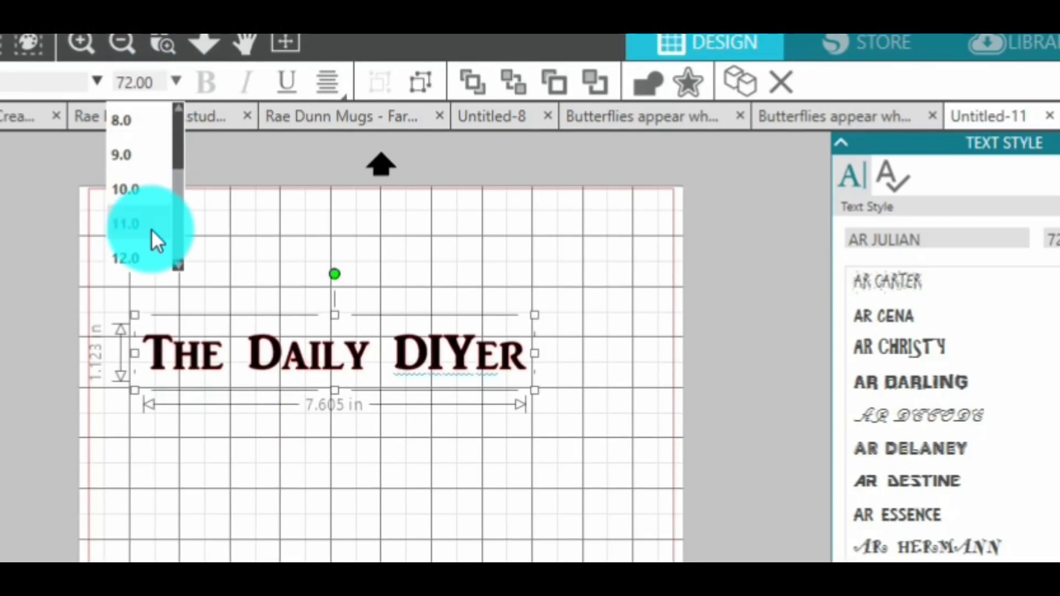
click(151, 228)
click(176, 82)
drag(177, 141, 177, 276)
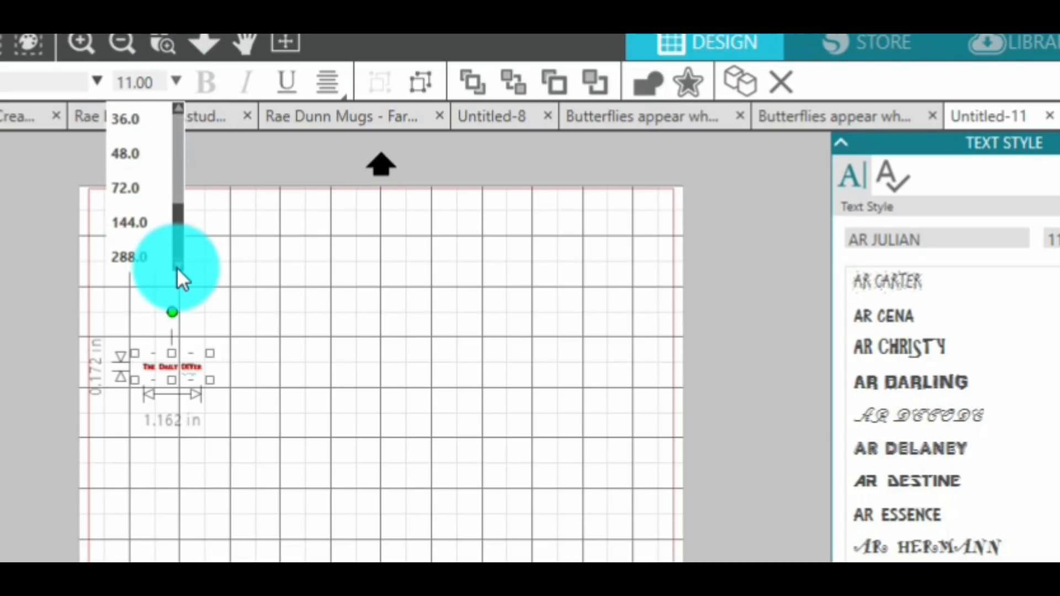
click(144, 236)
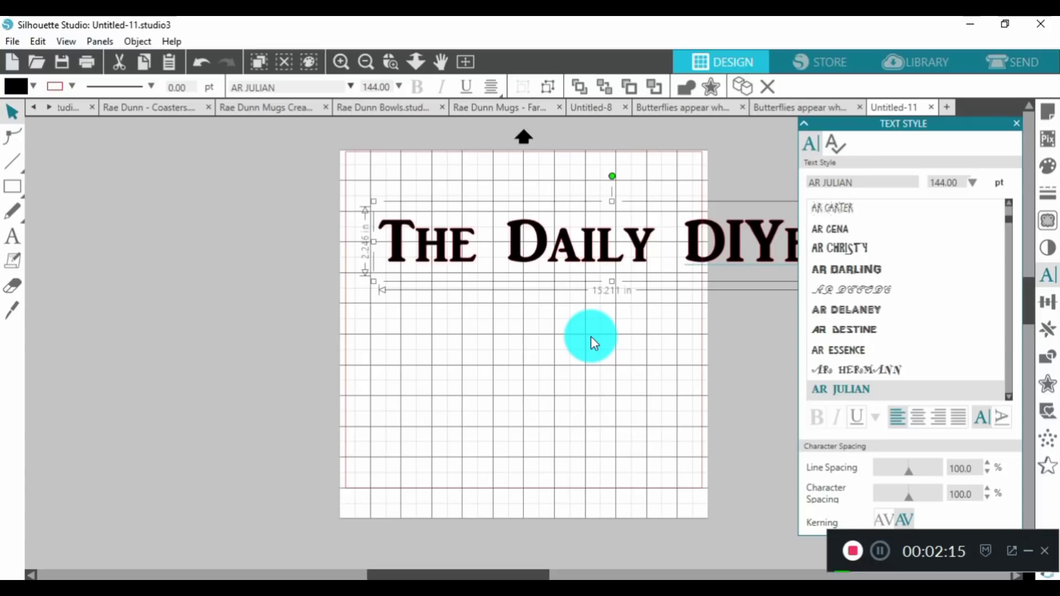
click(491, 491)
Resize the title to about 9.3 by 1.5 in and move it to the top of the mat
click(572, 243)
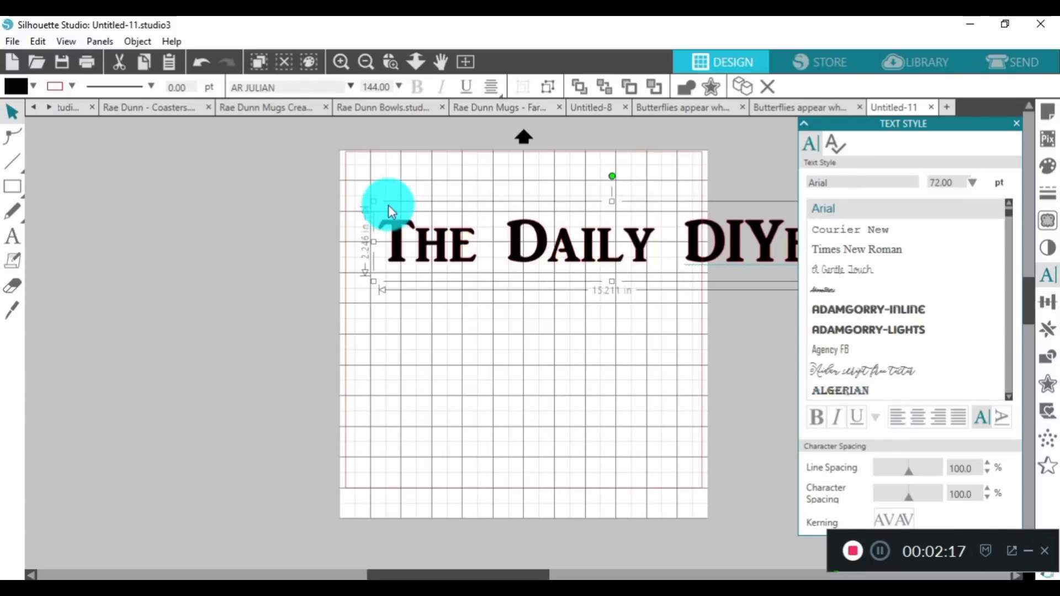
drag(386, 210, 548, 258)
drag(639, 265, 475, 207)
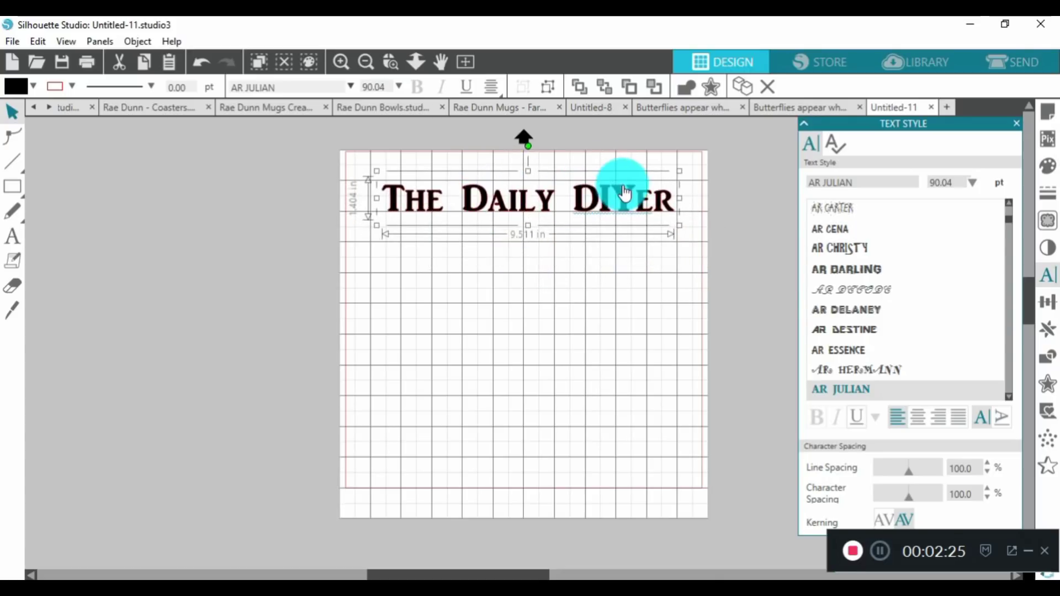
drag(680, 172, 675, 173)
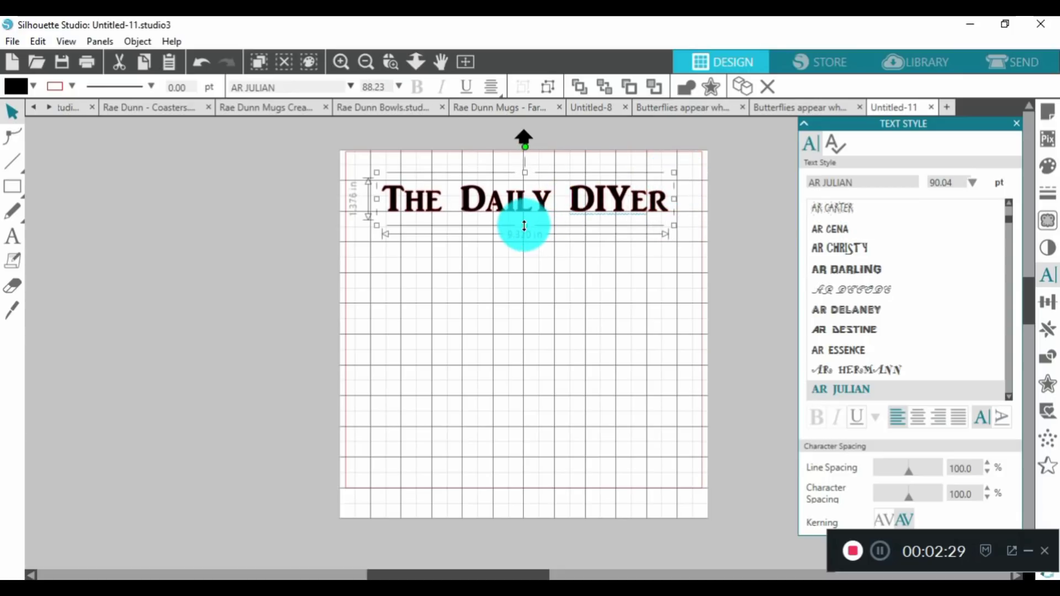
mouse_move(524, 226)
mouse_down()
mouse_move(528, 256)
mouse_move(528, 230)
mouse_up()
drag(676, 201, 611, 198)
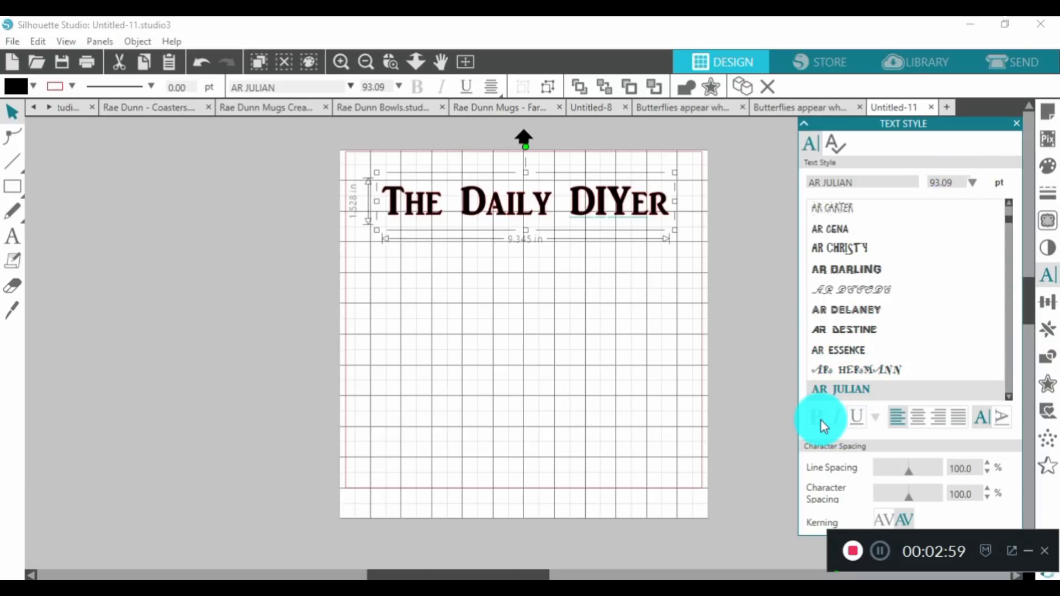
Try underline and vertical direction on the title, leaving it horizontal and not underlined
click(856, 412)
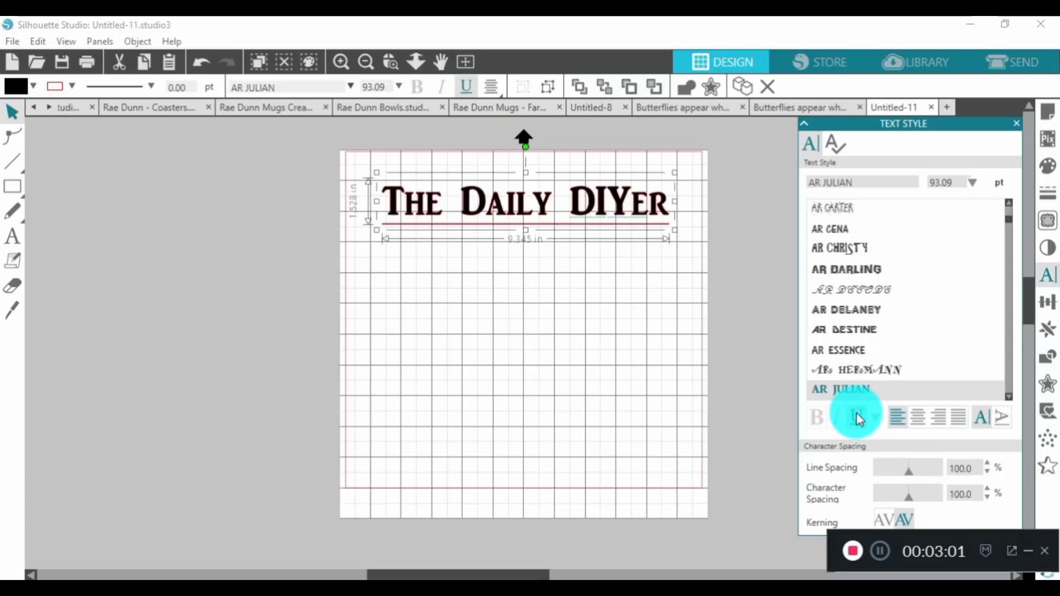
click(857, 412)
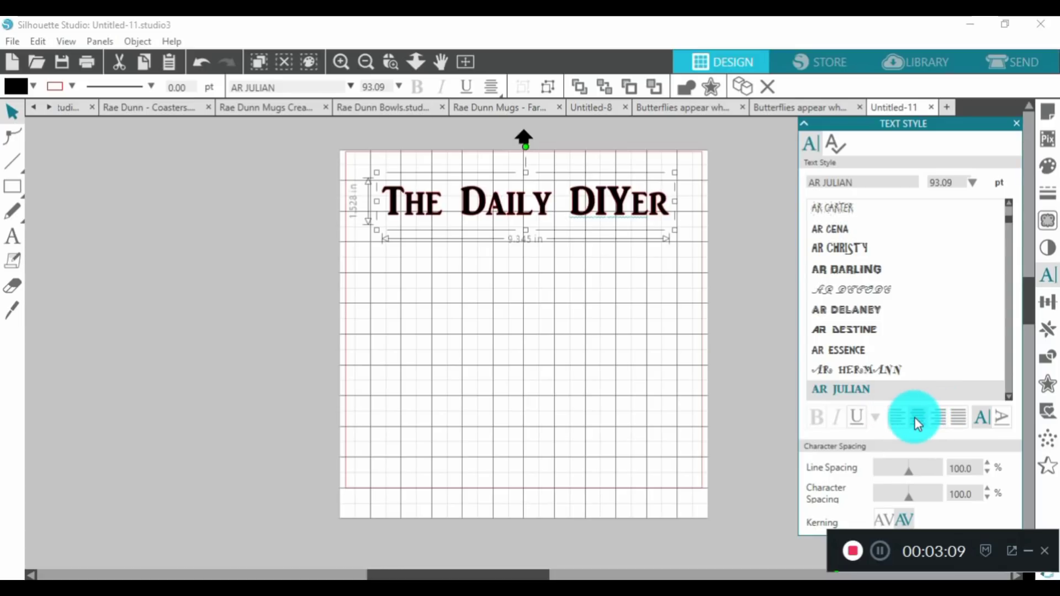
click(1000, 417)
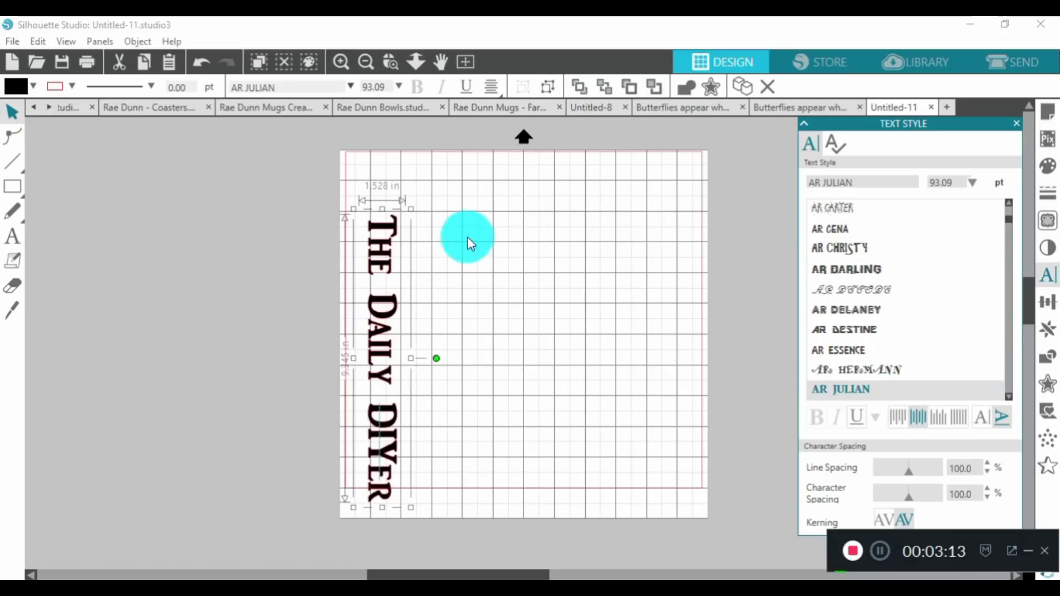
click(979, 419)
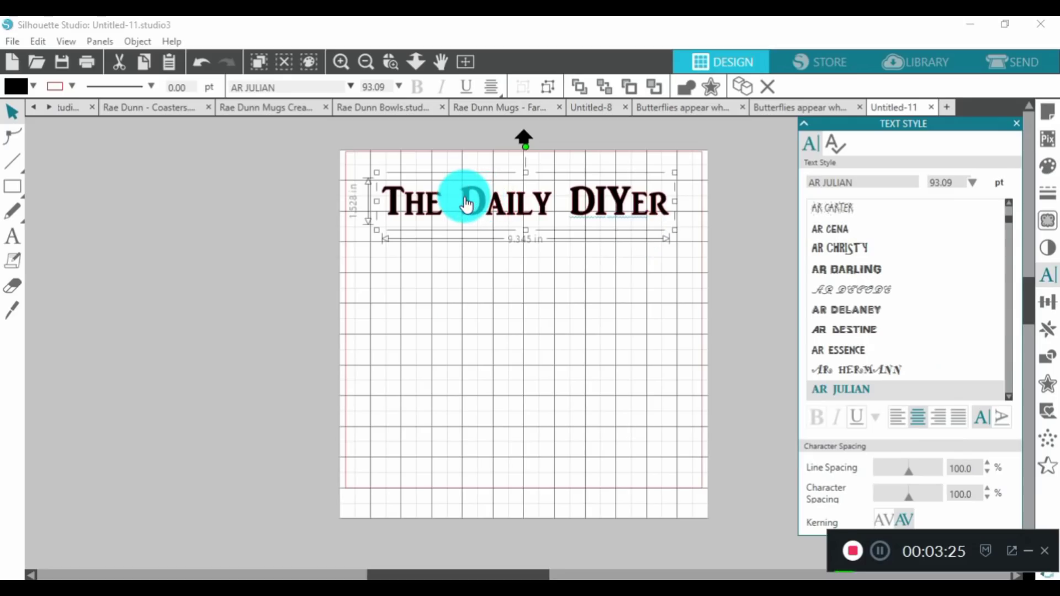
Break the title into three centred lines: The, Daily, DIYer
double_click(465, 204)
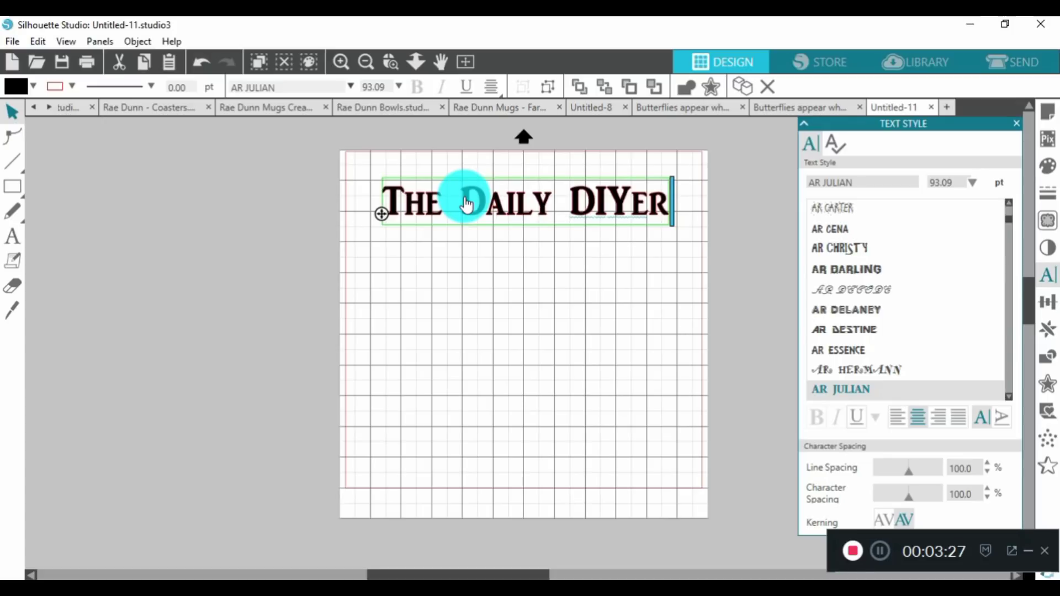
key(Return)
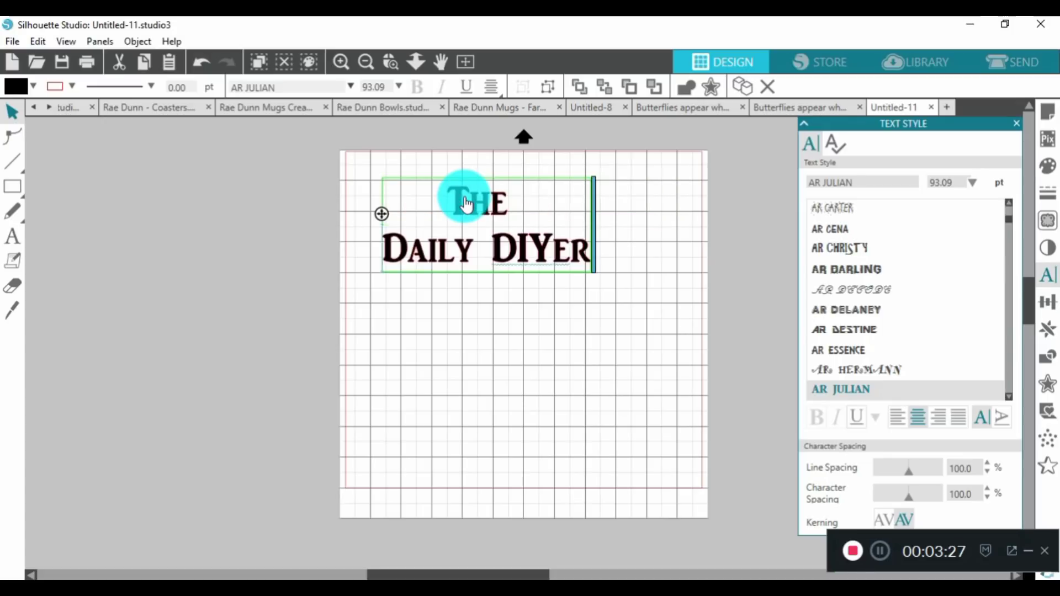
click(499, 235)
key(Return)
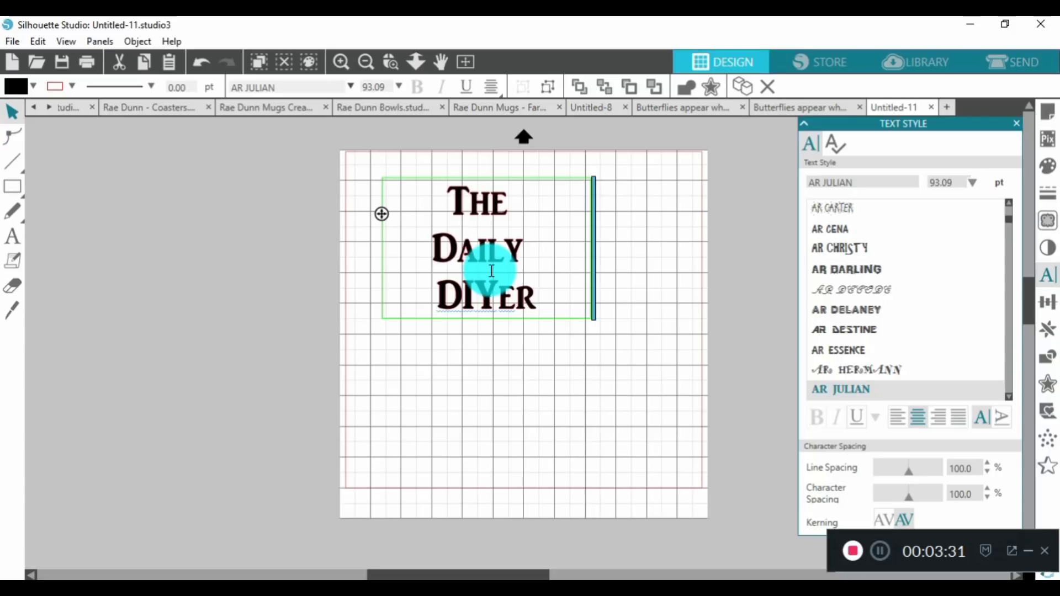
click(916, 418)
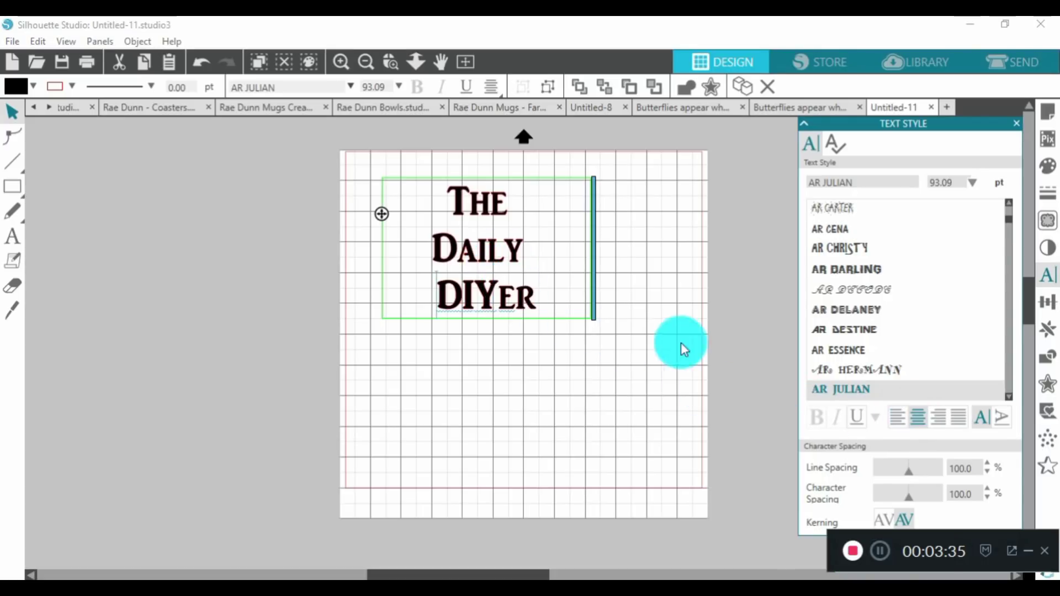
click(480, 223)
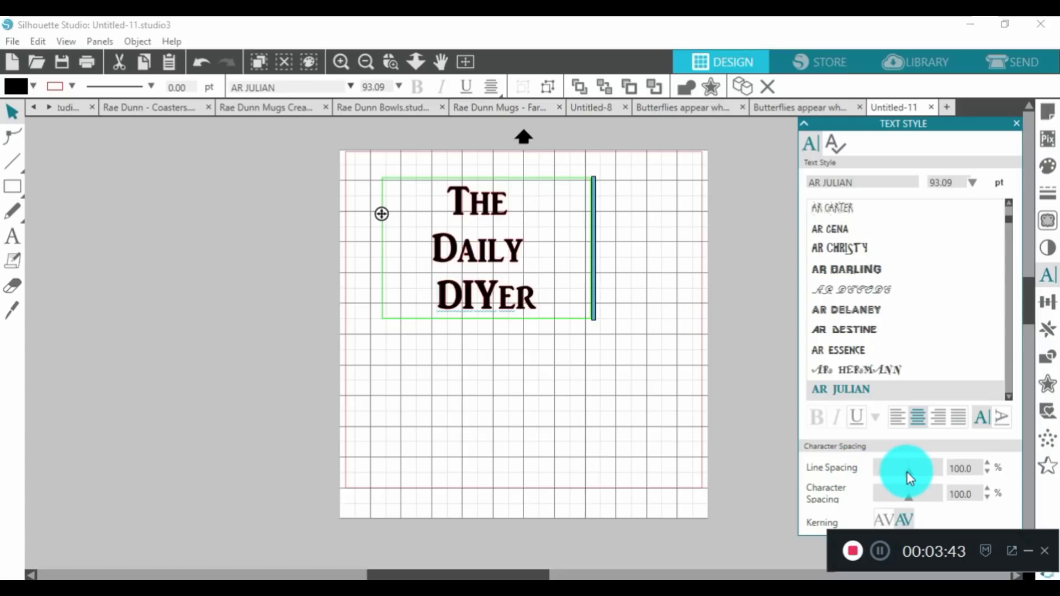
Set the title's line spacing to 105%
drag(906, 471, 923, 472)
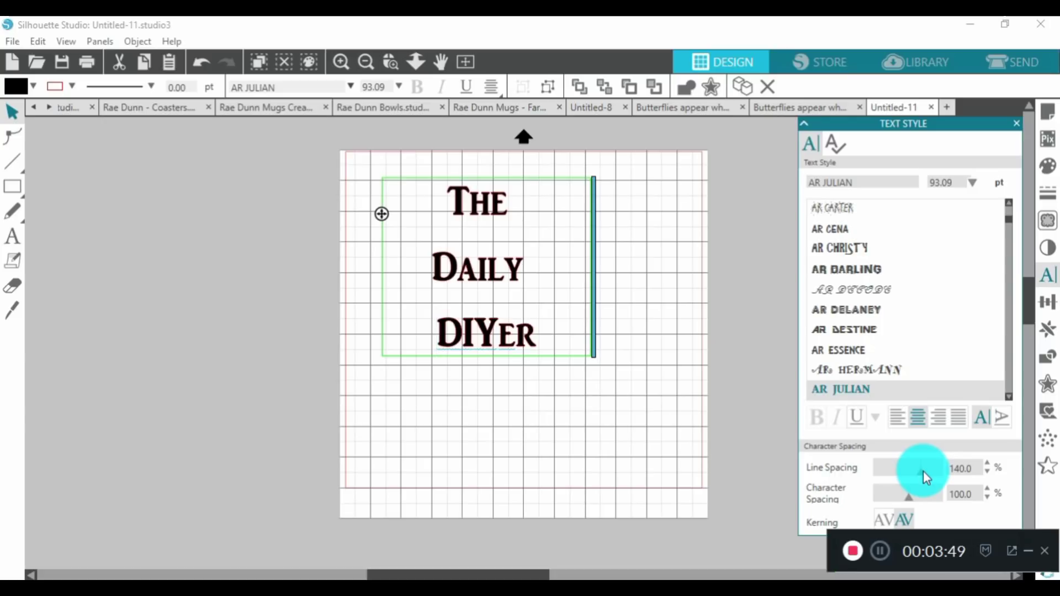
drag(924, 471, 902, 481)
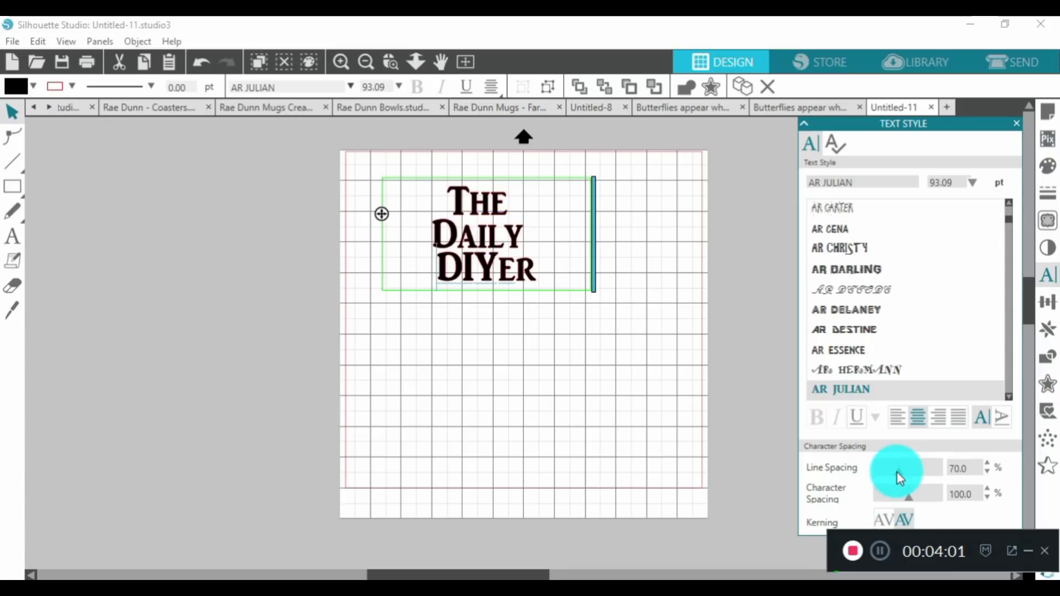
drag(899, 474, 911, 476)
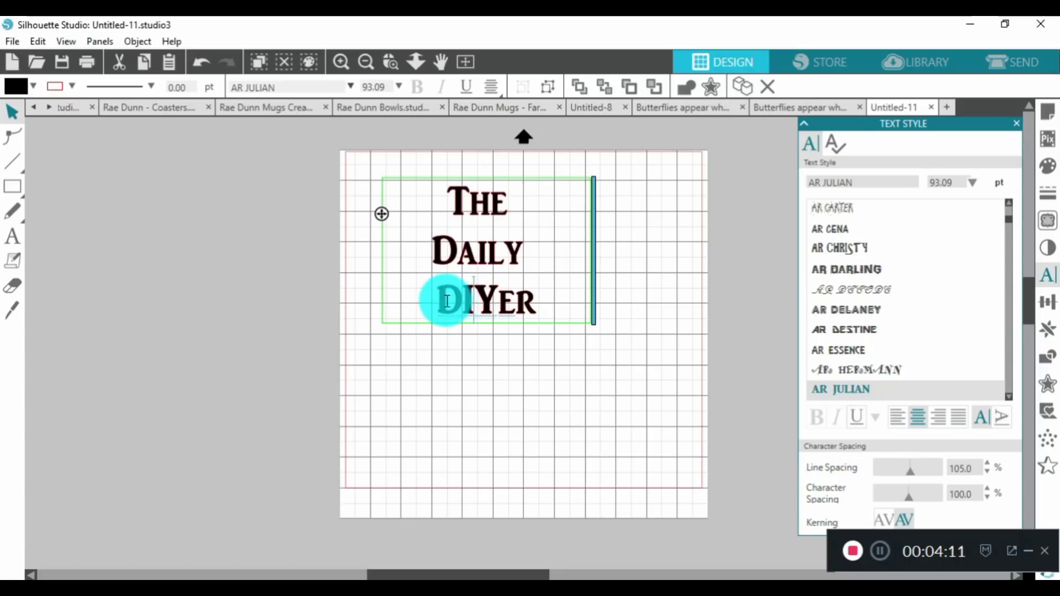
Set the title's character spacing to 110% and nudge it slightly right
click(475, 299)
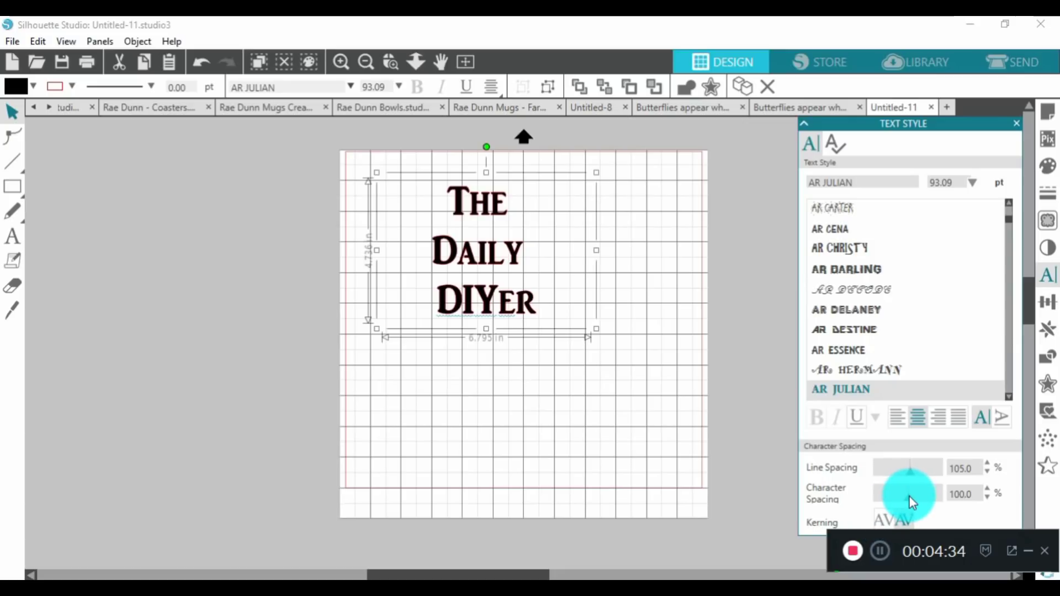
drag(909, 502, 924, 501)
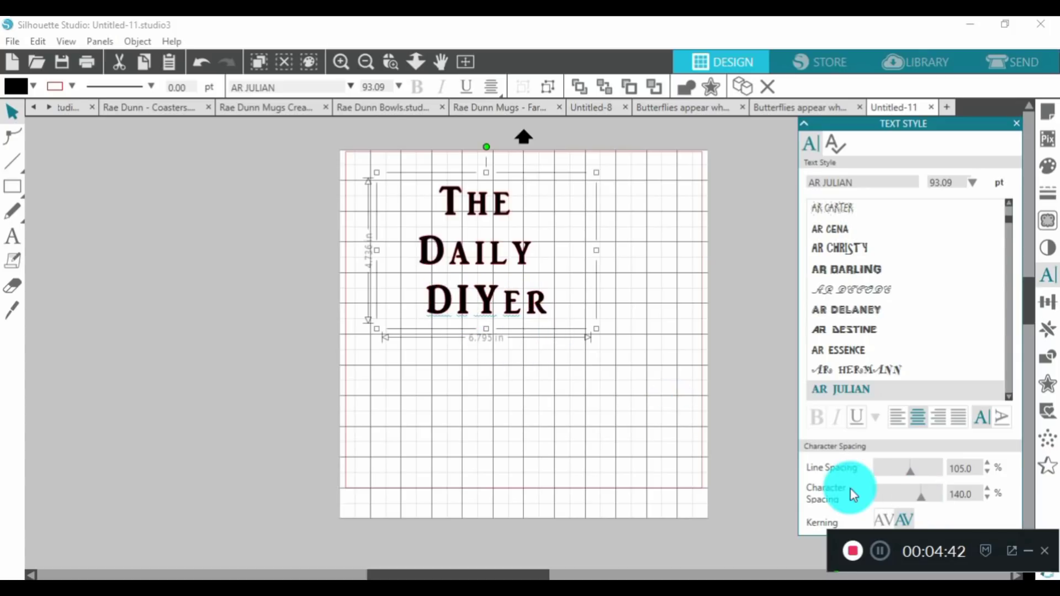
mouse_move(922, 499)
mouse_down()
mouse_move(896, 499)
mouse_move(912, 498)
mouse_up()
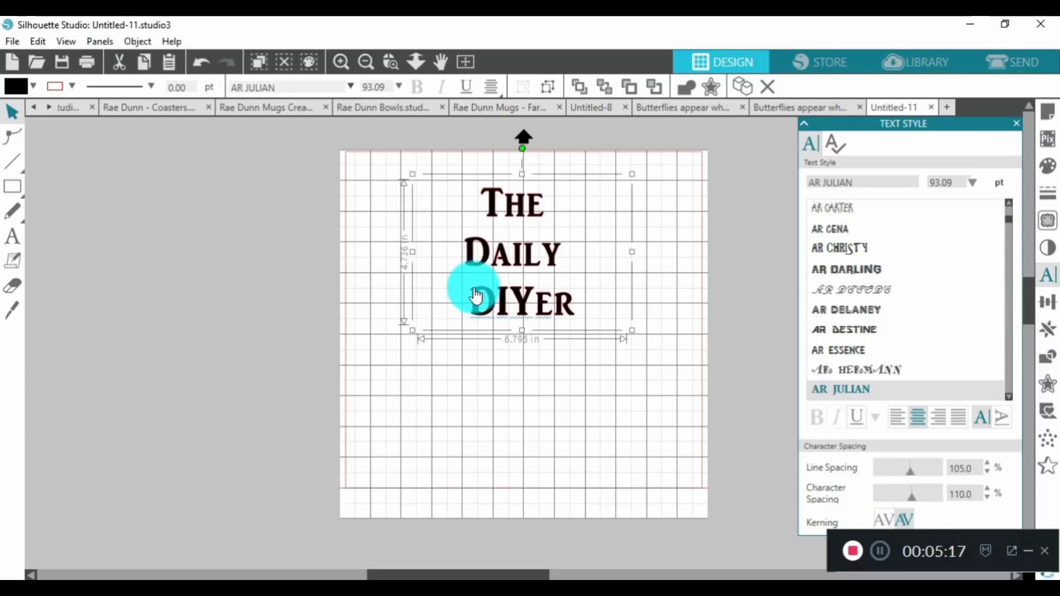
click(482, 199)
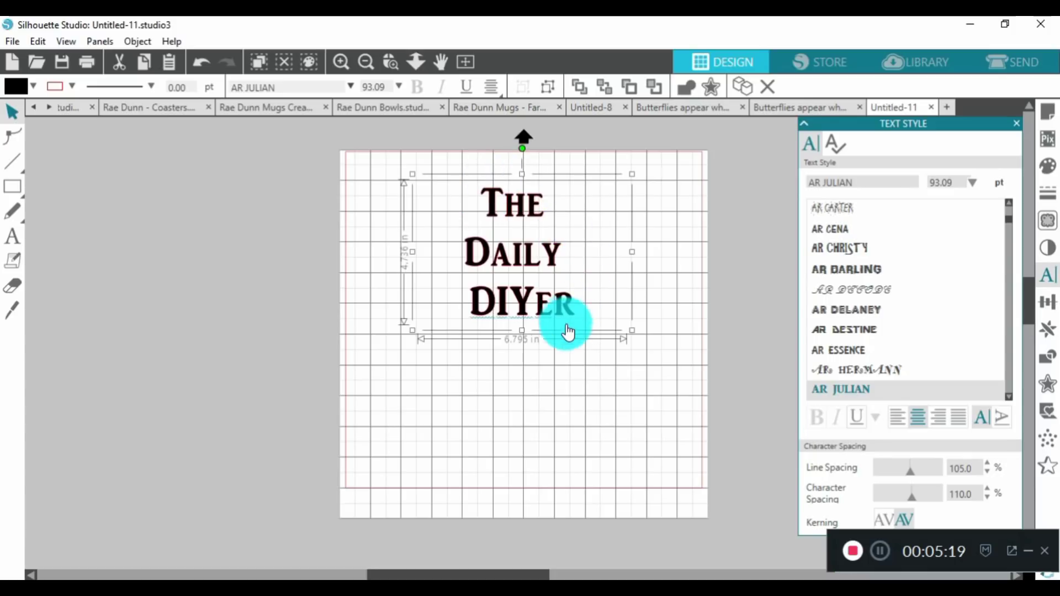
Add two new text boxes reading 'Daily' and 'DIYer' below the title
click(524, 356)
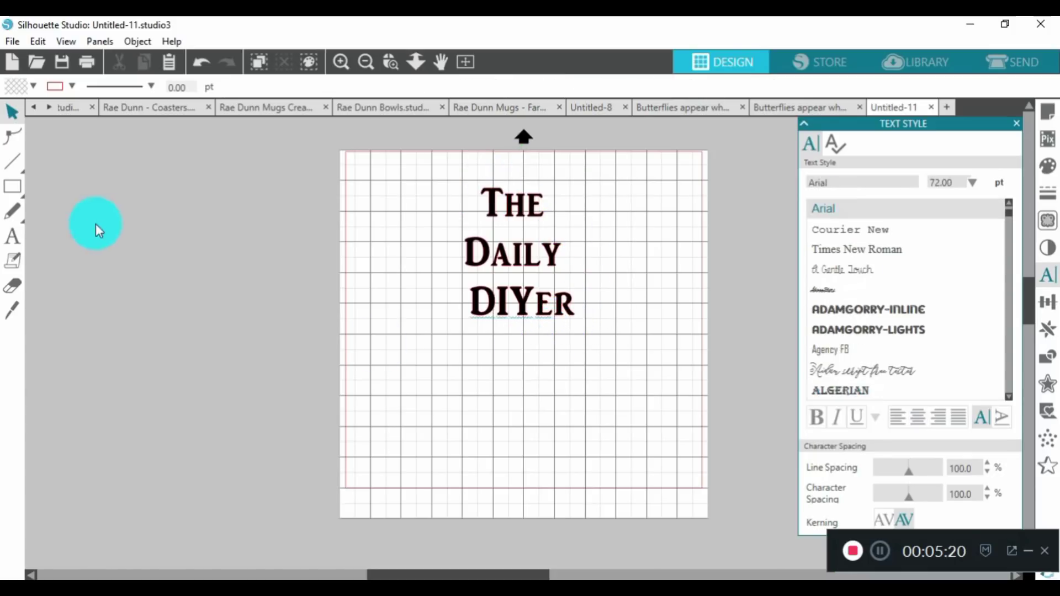
click(9, 241)
click(416, 396)
text(Daily)
click(413, 452)
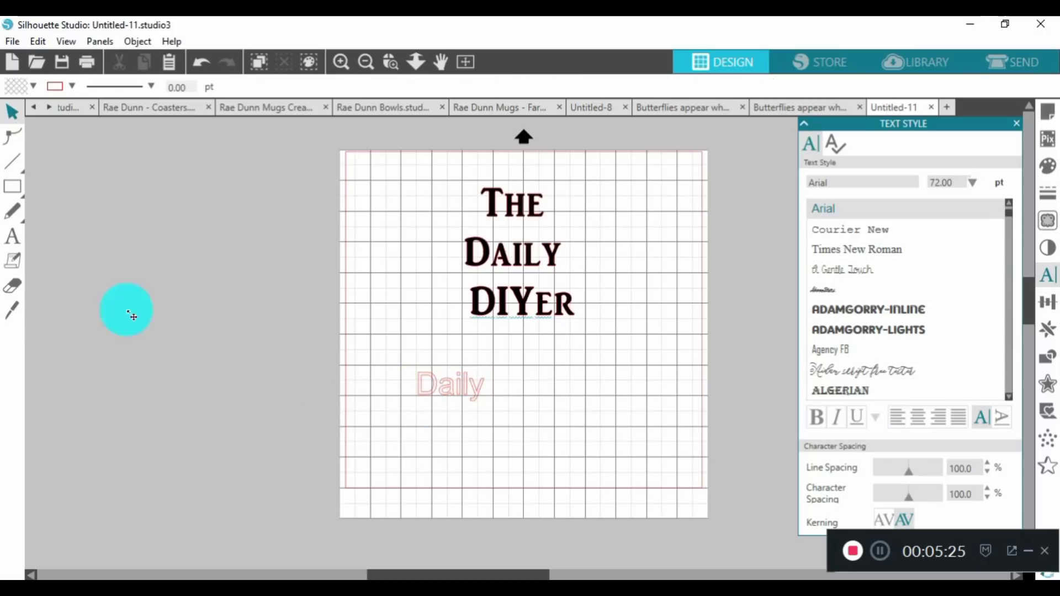
click(11, 238)
click(405, 440)
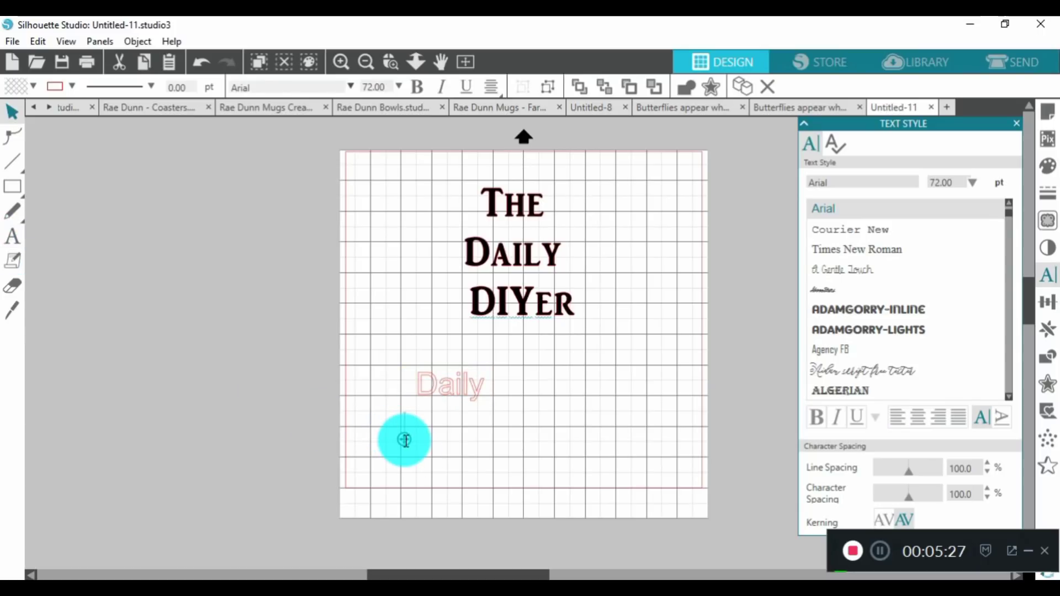
text(DIYer)
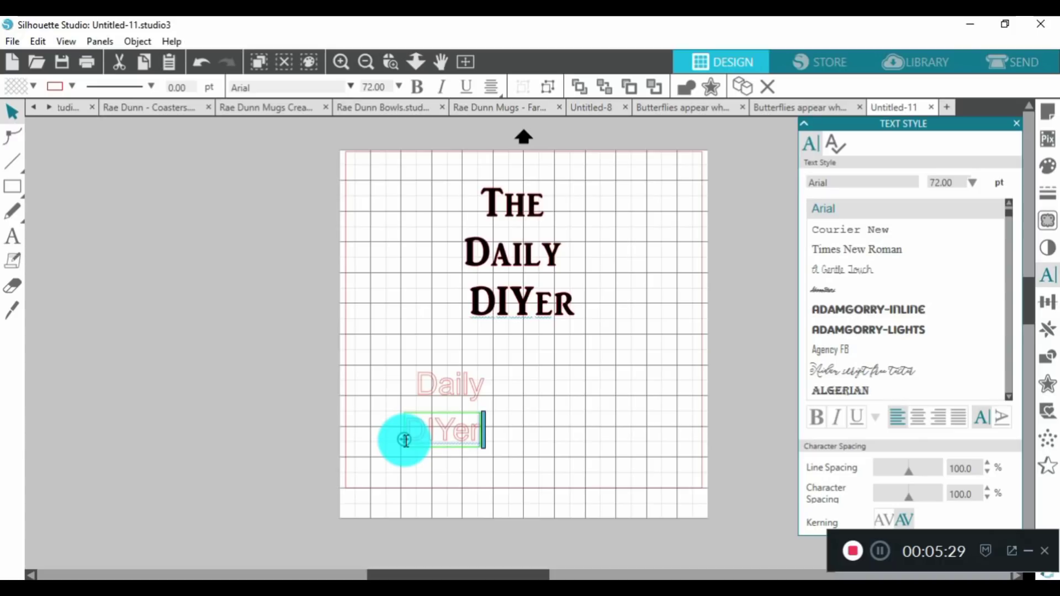
click(444, 480)
Fill Daily and DIYer black and stagger them to the right beneath the title
drag(369, 340, 423, 434)
click(34, 87)
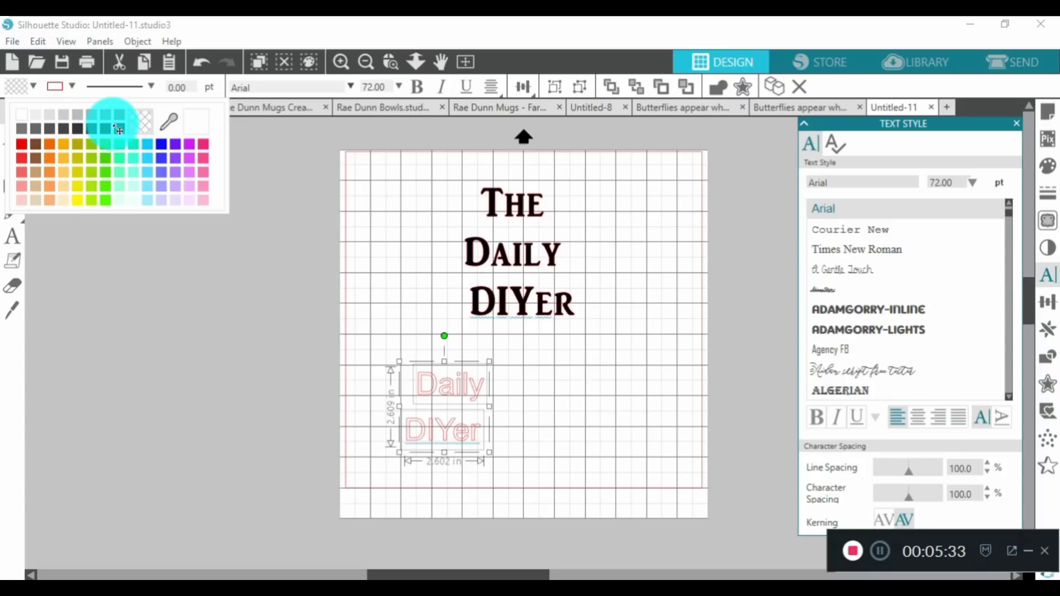
click(125, 133)
click(579, 376)
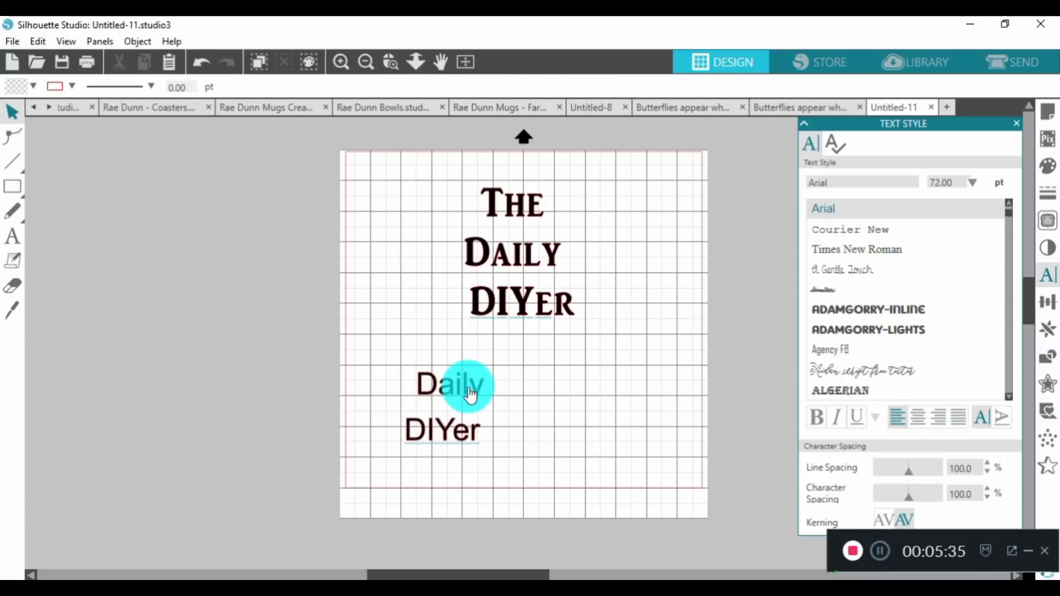
drag(469, 384, 597, 335)
drag(457, 436, 632, 377)
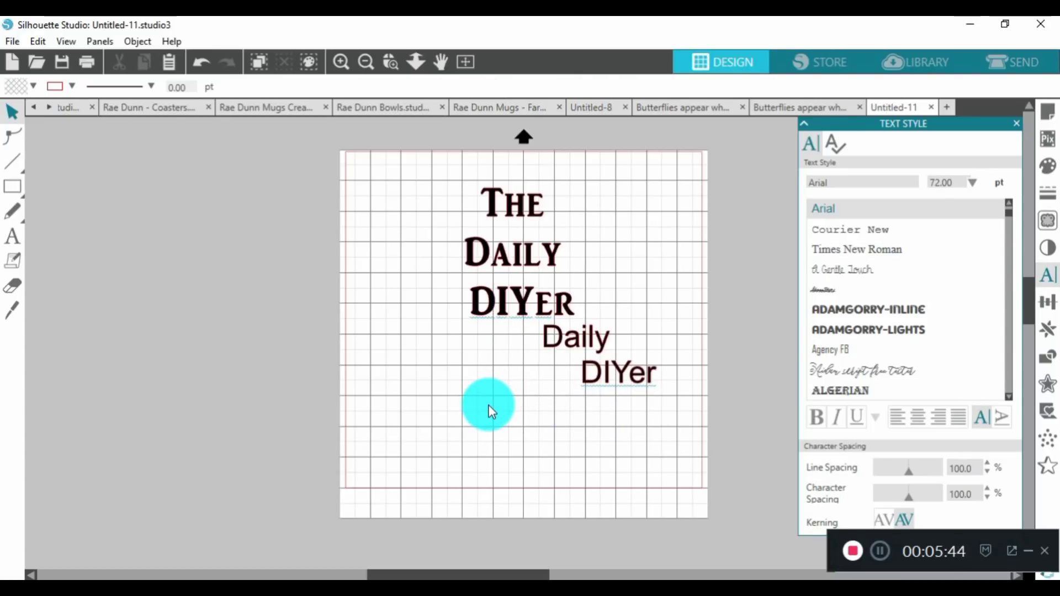
Delete the Daily and DIYer lines from the title, leaving only The
double_click(569, 301)
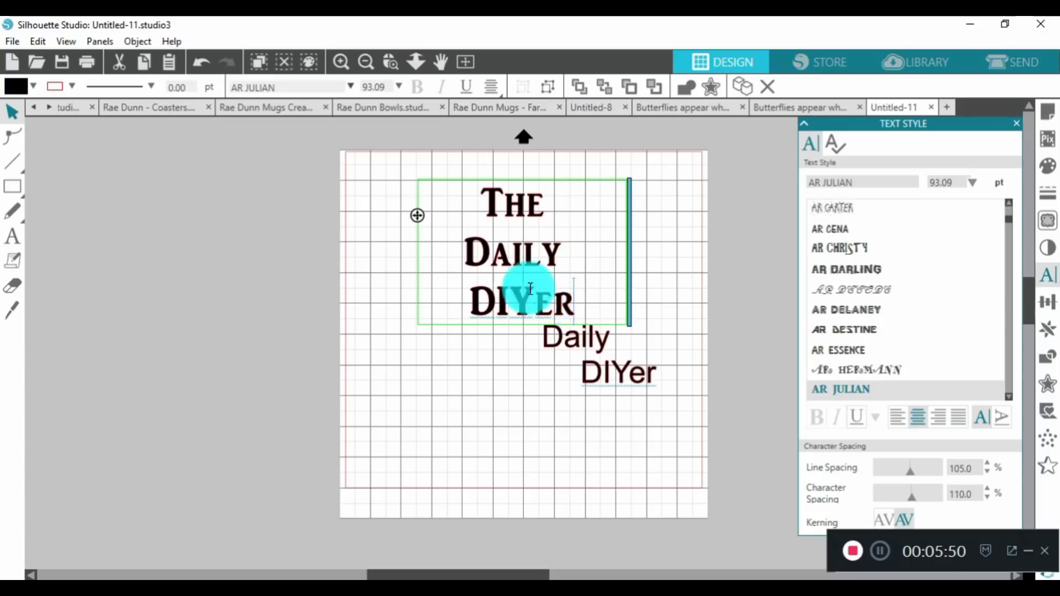
drag(481, 264, 476, 263)
key(BackSpace)
Set the separate Daily and DIYer to AR BLANCA and move them up beneath The
click(622, 375)
click(352, 86)
scroll(346, 309, down, 5)
click(309, 326)
click(575, 261)
drag(574, 337, 494, 238)
drag(621, 371, 580, 239)
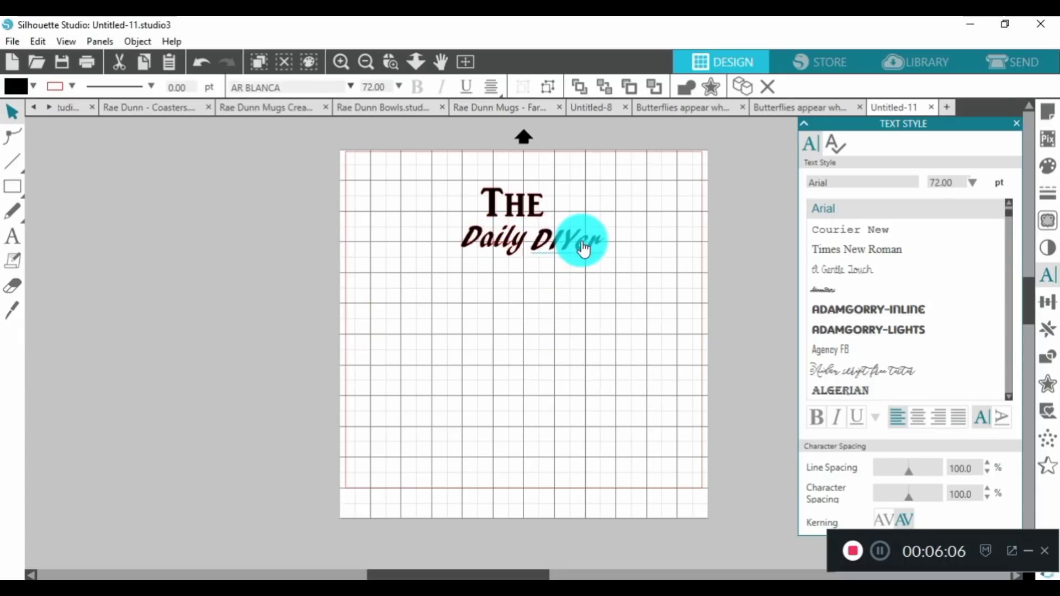
Switch DIYer to AR BERKLEY, enlarge it, and fine-tune the positions of Daily and The
click(349, 89)
click(308, 128)
drag(635, 218, 680, 190)
drag(523, 264, 507, 281)
drag(459, 238, 450, 237)
drag(512, 190, 525, 194)
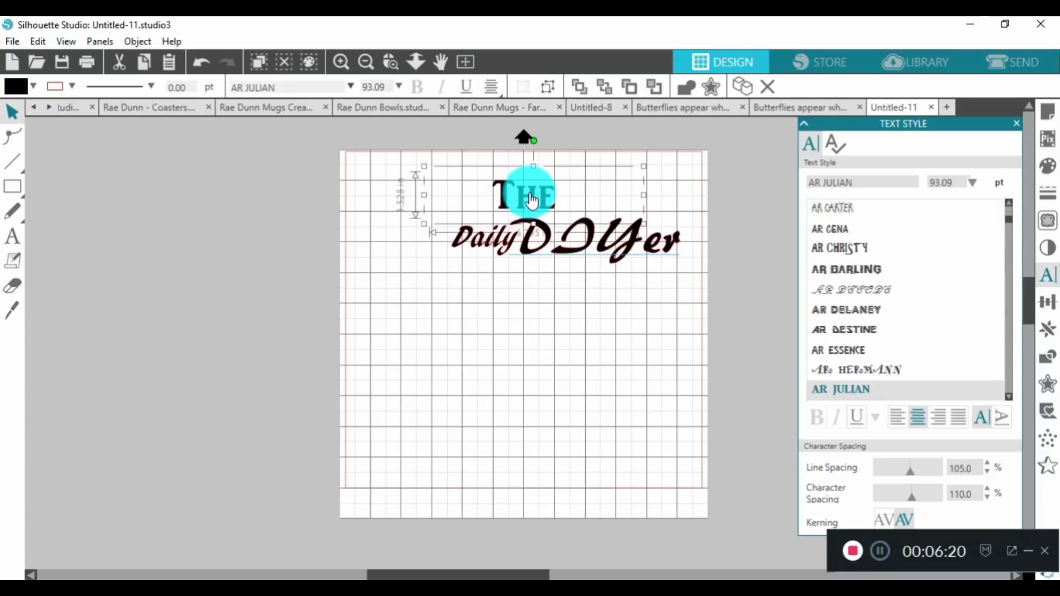
click(420, 263)
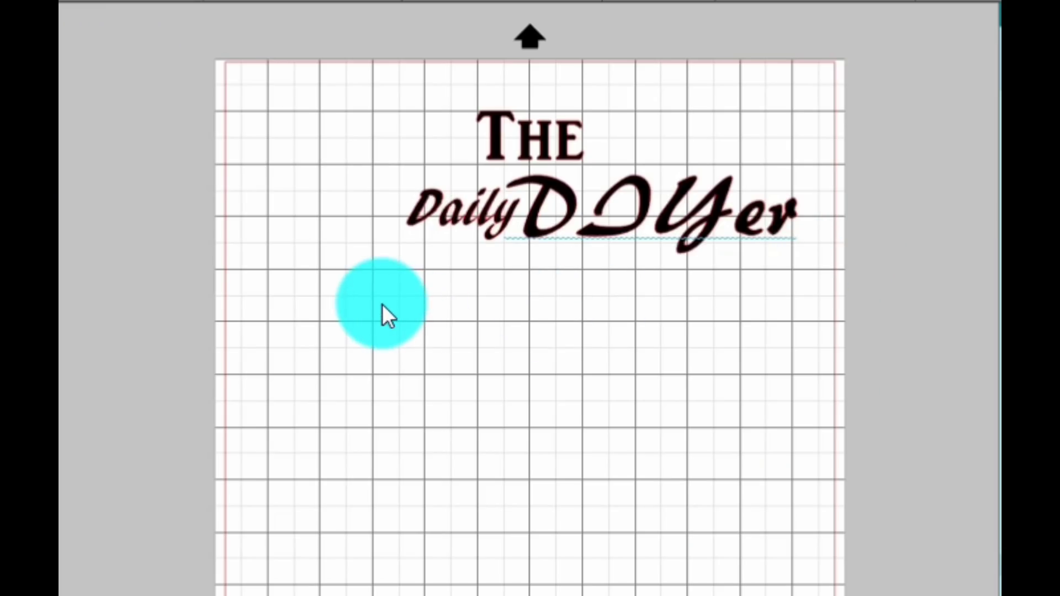
click(538, 139)
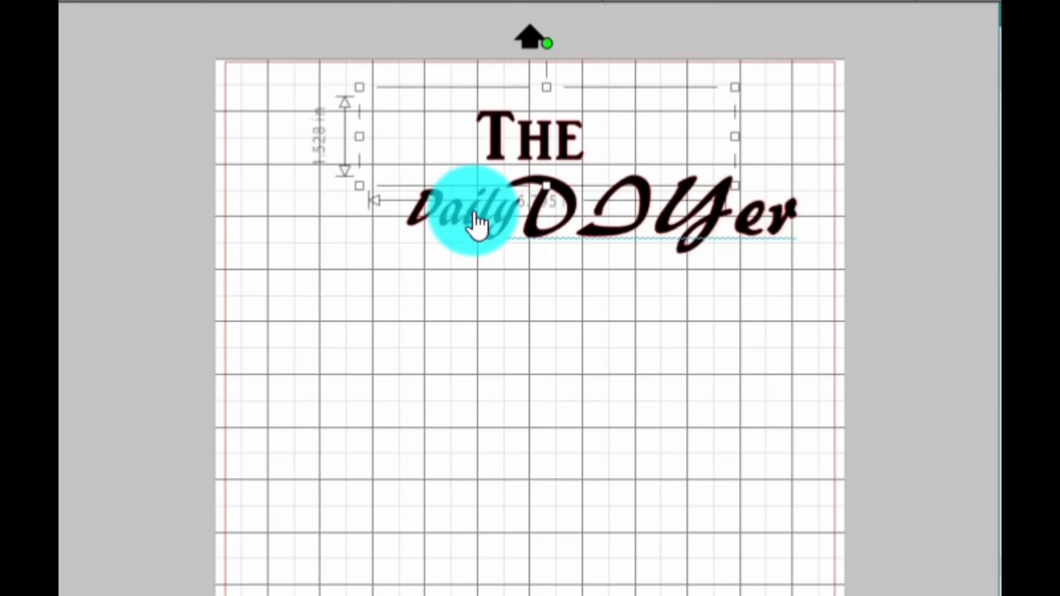
click(473, 218)
click(644, 225)
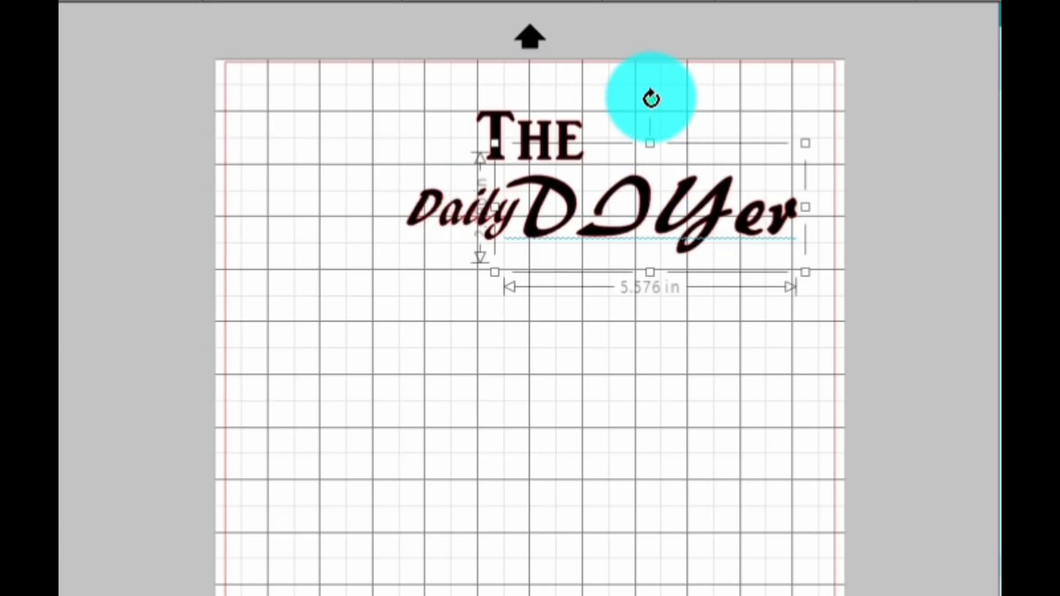
Rotate DIYer counterclockwise, move it down-left, and raise Daily above its left end
drag(652, 99, 617, 113)
drag(656, 230, 569, 253)
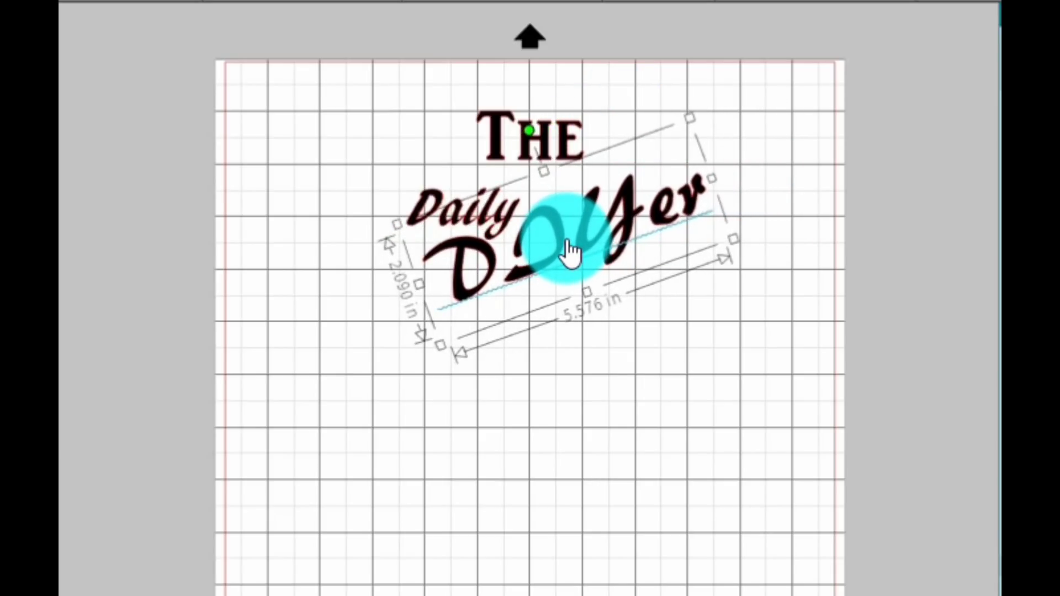
drag(427, 192, 440, 180)
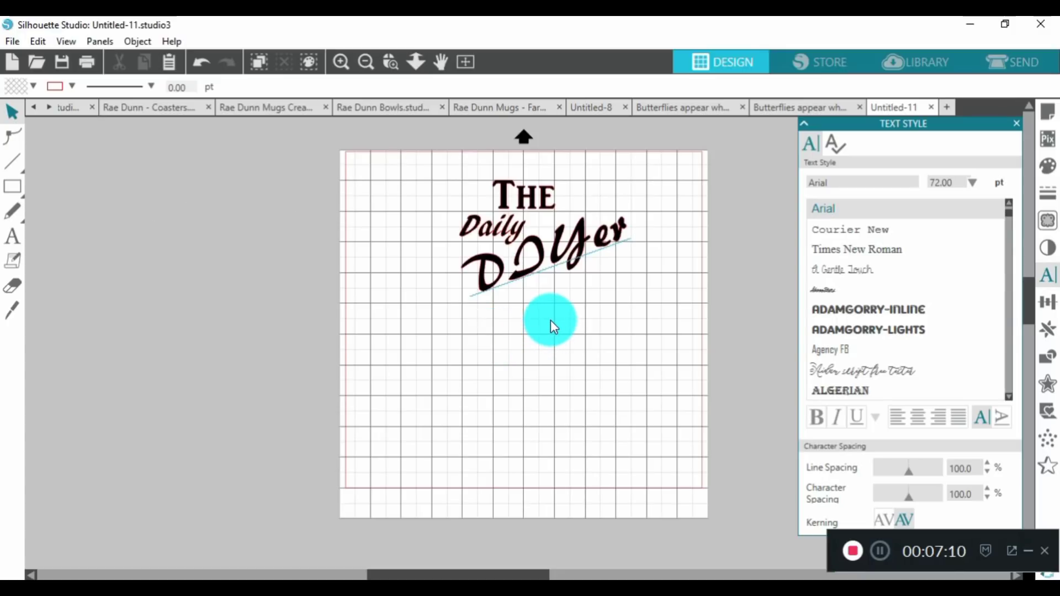
Move the rotated script 'DIYer' slightly up and right, tucking it closer under 'Daily'
drag(542, 271, 551, 264)
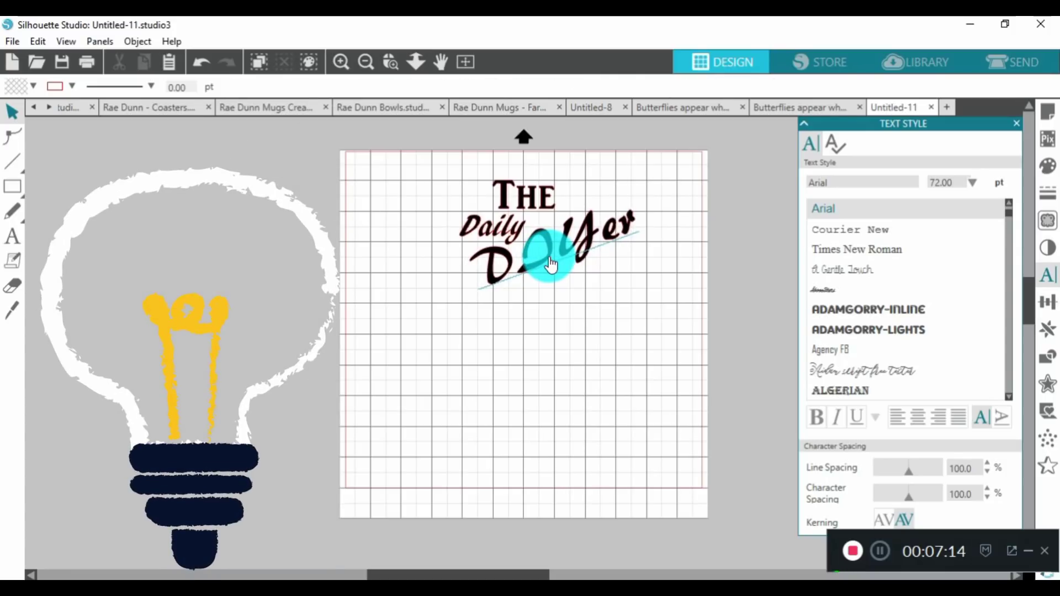
click(397, 290)
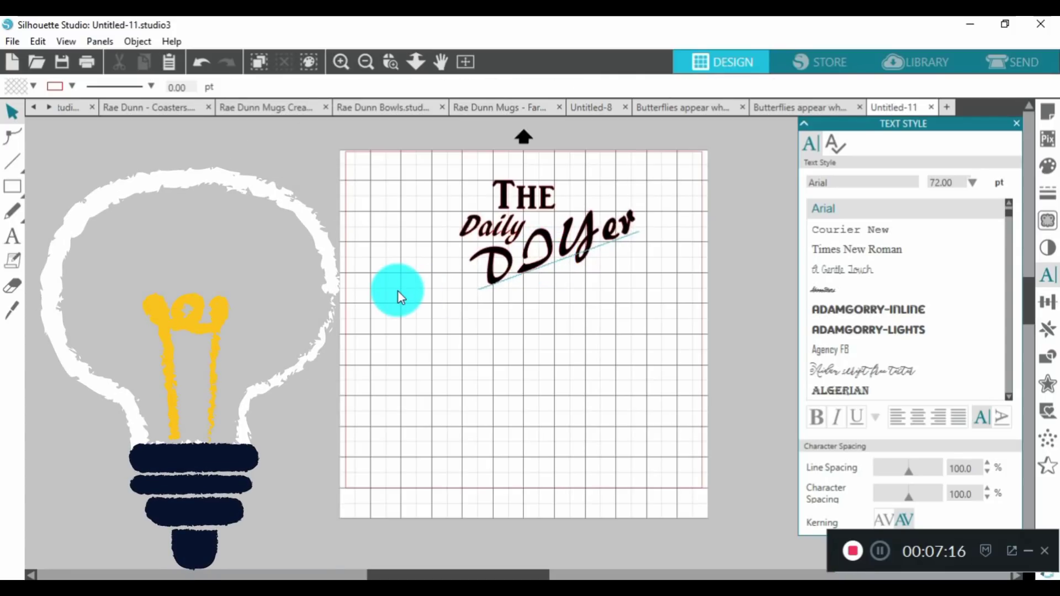